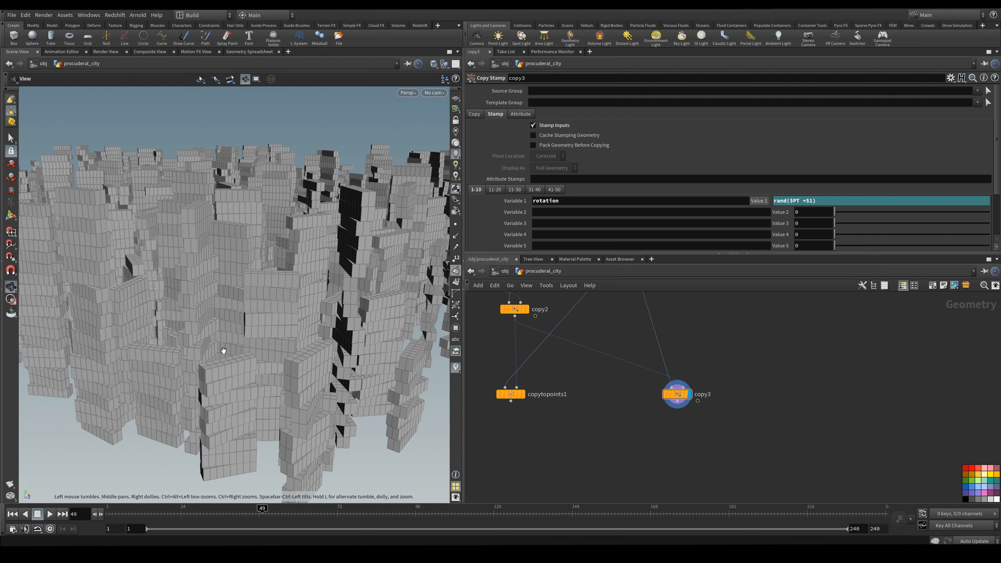
- Show the primitive normals in the viewport and examine them on the city's building blocks
{"action": "left_click_drag", "start_coordinate": [226, 358], "coordinate": [174, 347]}
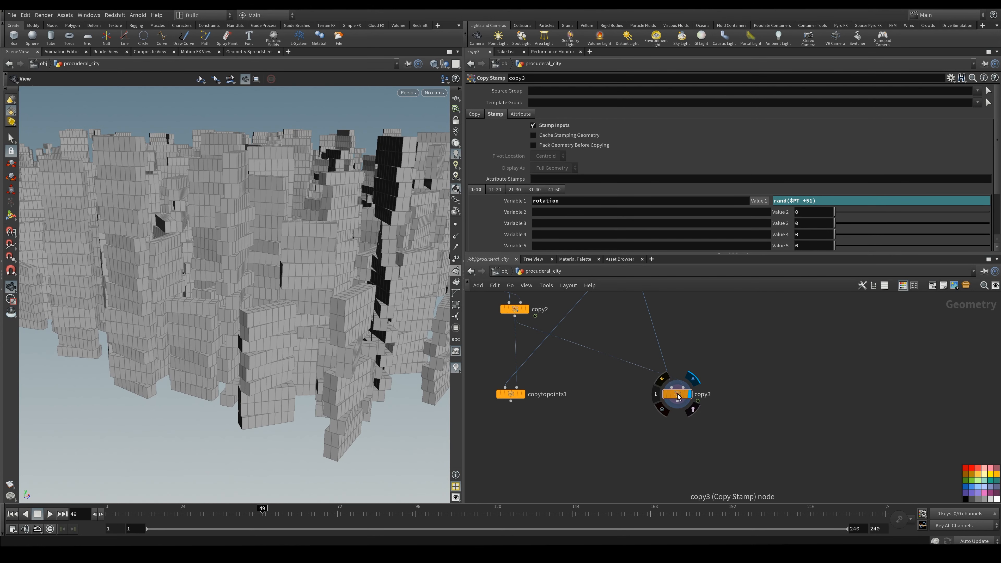
{"action": "mouse_move", "coordinate": [270, 364]}
{"action": "left_mouse_down"}
{"action": "mouse_move", "coordinate": [283, 365]}
{"action": "mouse_move", "coordinate": [260, 366]}
{"action": "left_mouse_up"}
{"action": "right_click_drag", "start_coordinate": [261, 335], "coordinate": [292, 355]}
{"action": "left_click", "coordinate": [456, 271]}
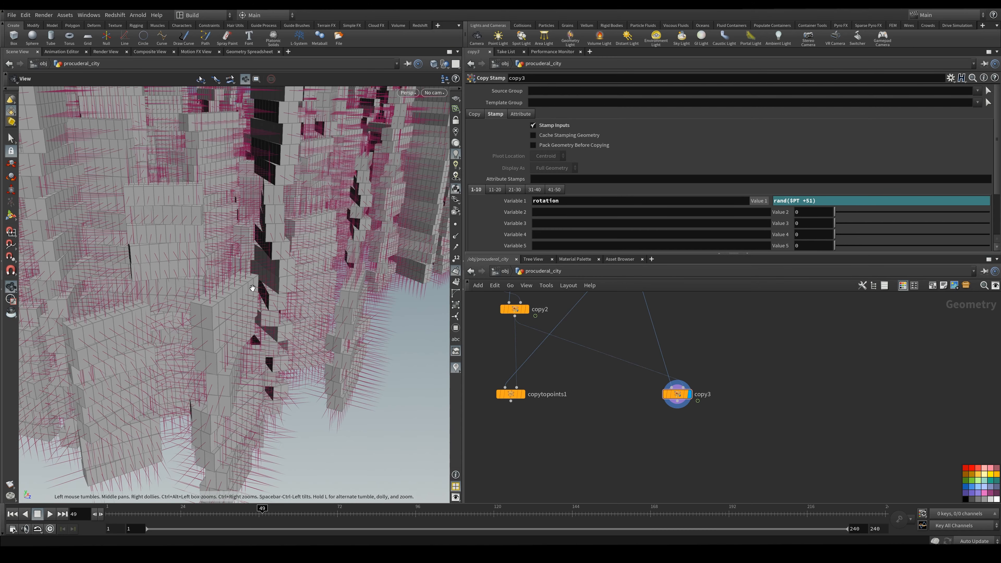
{"action": "left_click_drag", "start_coordinate": [253, 288], "coordinate": [287, 272]}
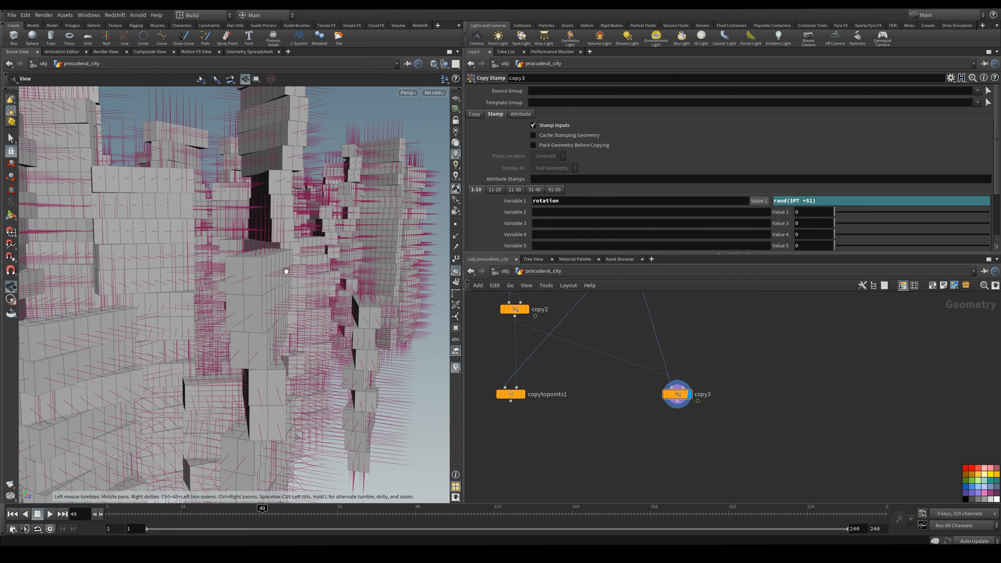
- Check the primitive attributes of copy3 in its own geometry spreadsheet and close the window
{"action": "right_click", "coordinate": [678, 405]}
{"action": "left_click", "coordinate": [725, 445]}
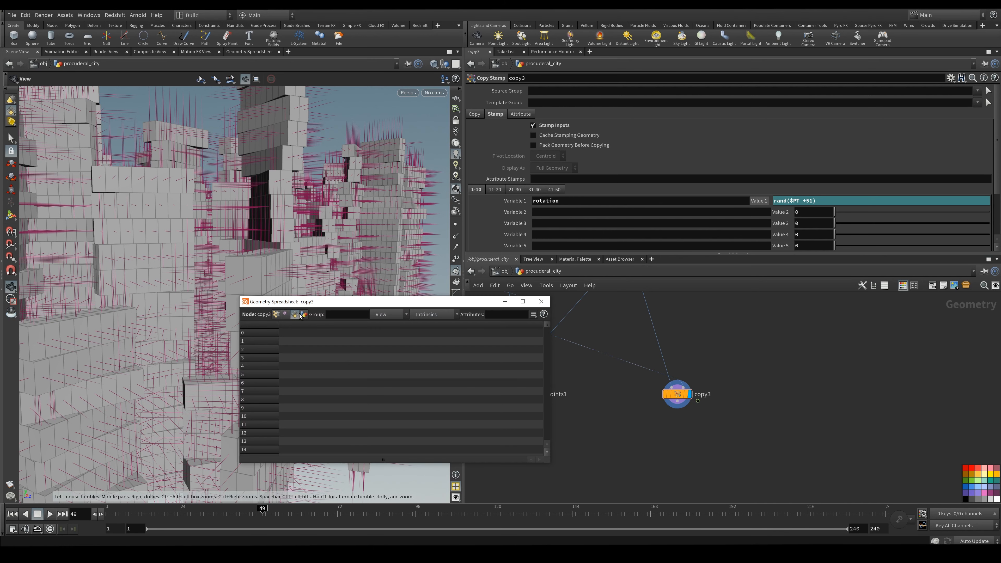
{"action": "left_click", "coordinate": [541, 301]}
- Add a Normal node connected below copy3 and make it the displayed node
{"action": "key", "text": "Tab"}
{"action": "type", "text": "null"}
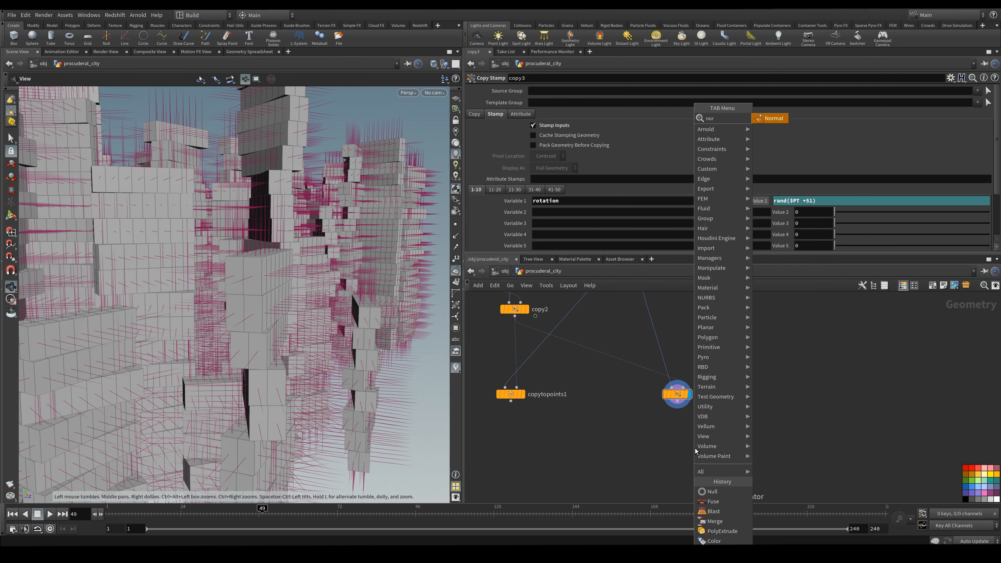
{"action": "key", "text": "Return"}
{"action": "left_click", "coordinate": [682, 424]}
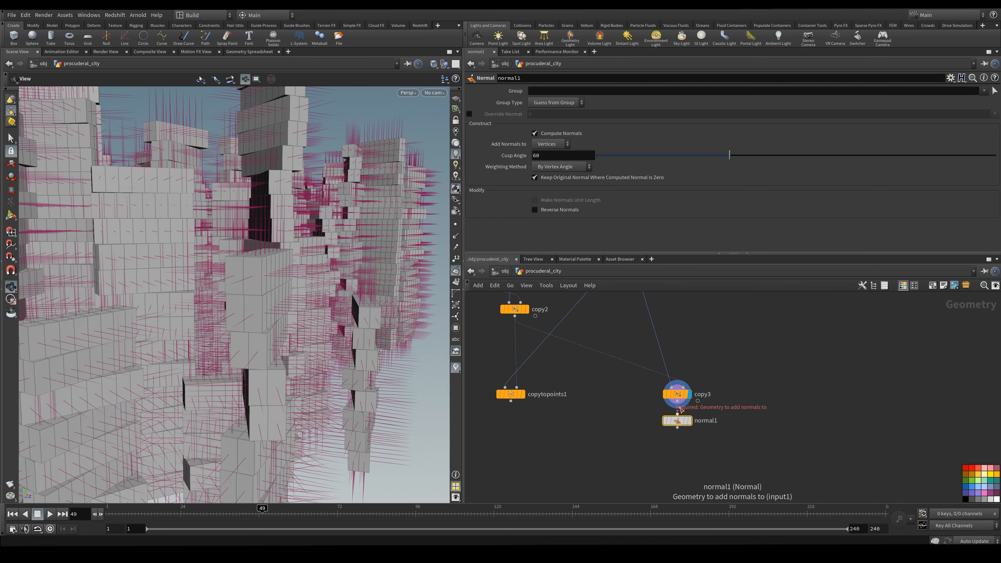
{"action": "left_click", "coordinate": [690, 421]}
- Set normal1 to add normals to Primitives and hide the primitive normals in the viewport
{"action": "left_click", "coordinate": [551, 143]}
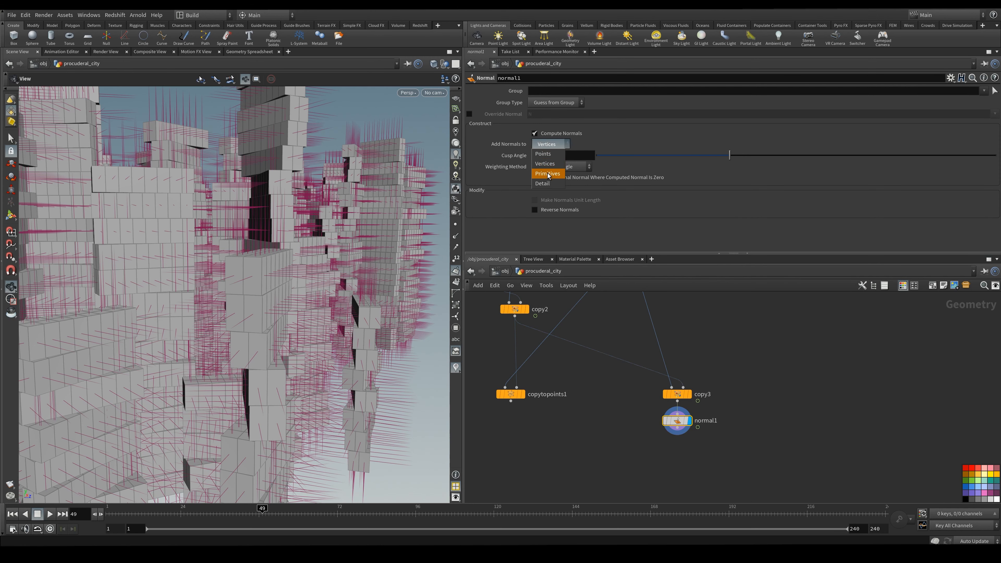
{"action": "left_click", "coordinate": [548, 174]}
{"action": "left_click", "coordinate": [455, 270]}
{"action": "left_click_drag", "start_coordinate": [237, 284], "coordinate": [335, 284]}
- Add a Blast node connected below normal1
{"action": "middle_click_drag", "start_coordinate": [709, 472], "coordinate": [699, 442]}
{"action": "left_click", "coordinate": [667, 399]}
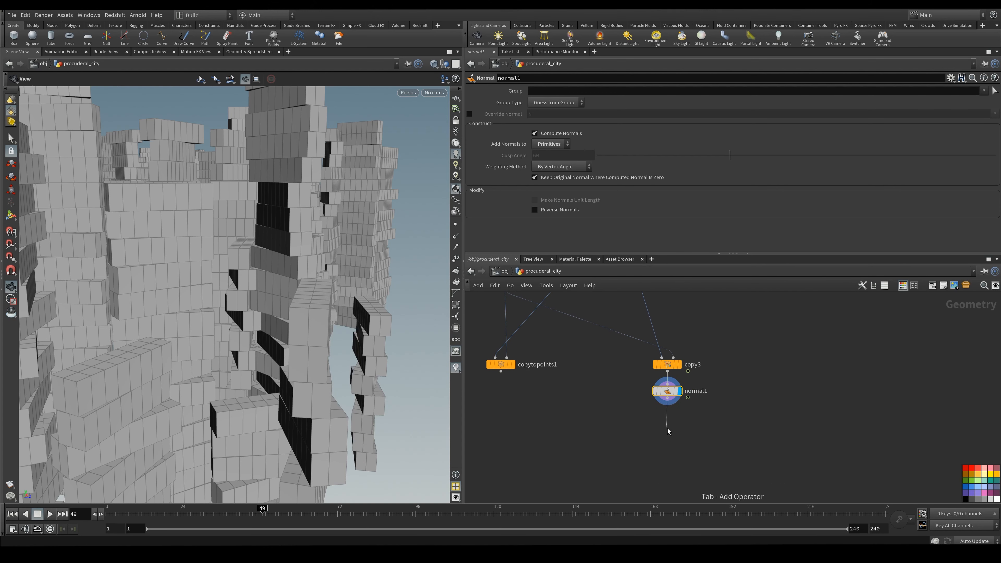
{"action": "key", "text": "Tab"}
{"action": "type", "text": "blast"}
{"action": "key", "text": "Return"}
{"action": "left_click", "coordinate": [668, 429]}
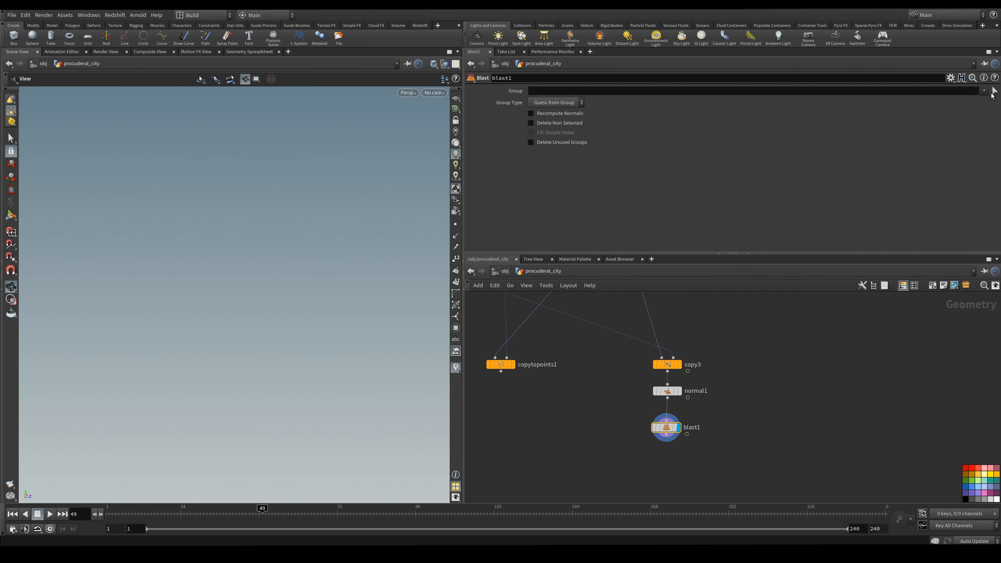
- Set the Blast node's group type to Primitives and its group to "@N.y==1 @N.y==-1"
{"action": "left_click", "coordinate": [566, 103]}
{"action": "left_click", "coordinate": [549, 141]}
{"action": "left_click", "coordinate": [555, 93]}
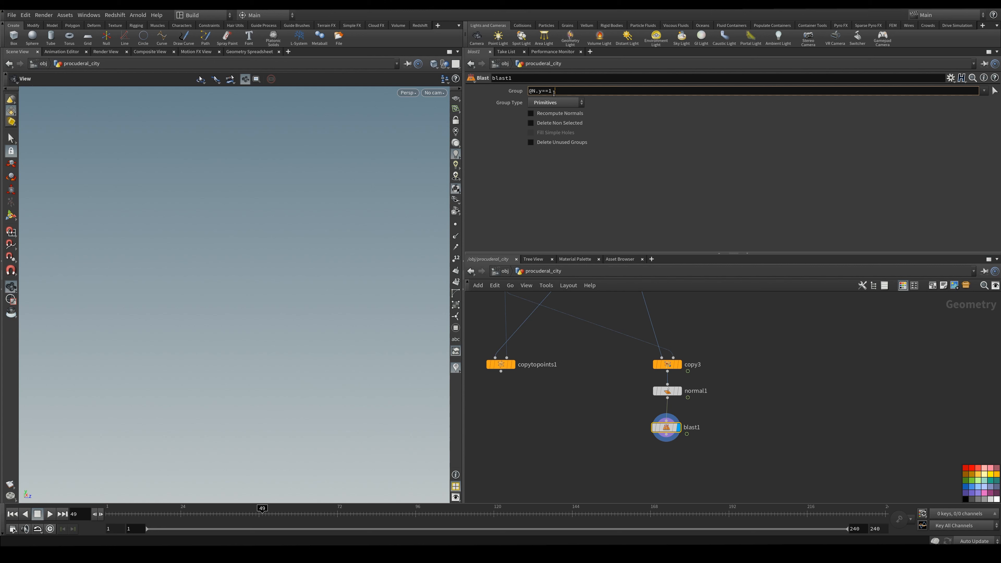
{"action": "type", "text": "@N.y==-1"}
{"action": "key", "text": "Return"}
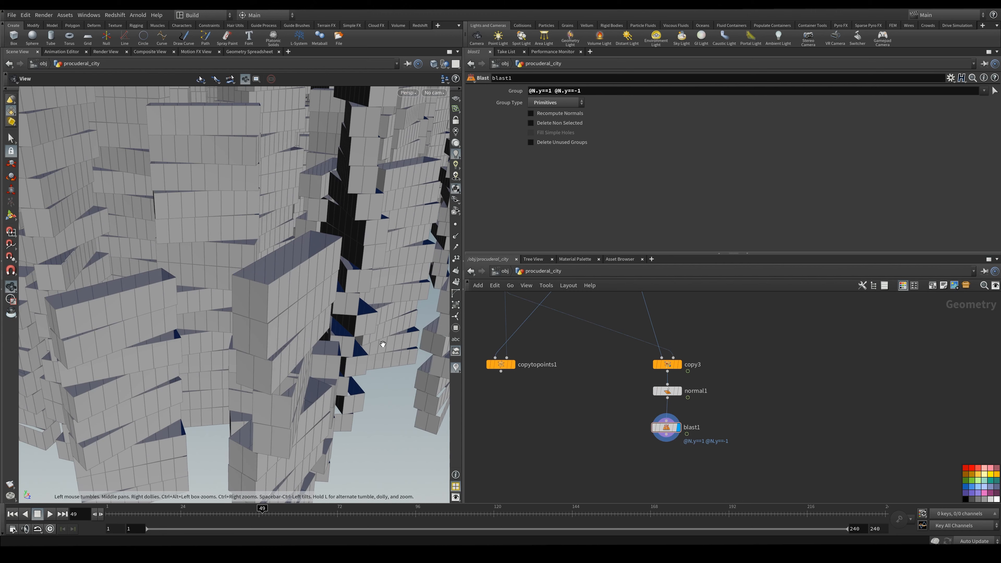
- Duplicate the Blast node as a second branch of normal1 and enable Delete Non Selected on the copy
{"action": "mouse_move", "coordinate": [662, 431]}
{"action": "key", "text": "ctrl+c"}
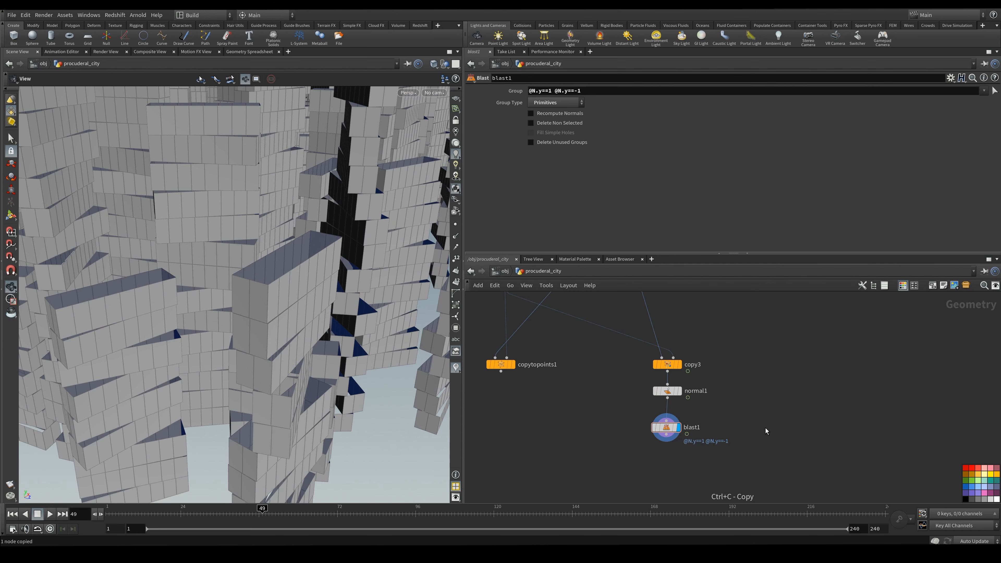
{"action": "key", "text": "ctrl+v"}
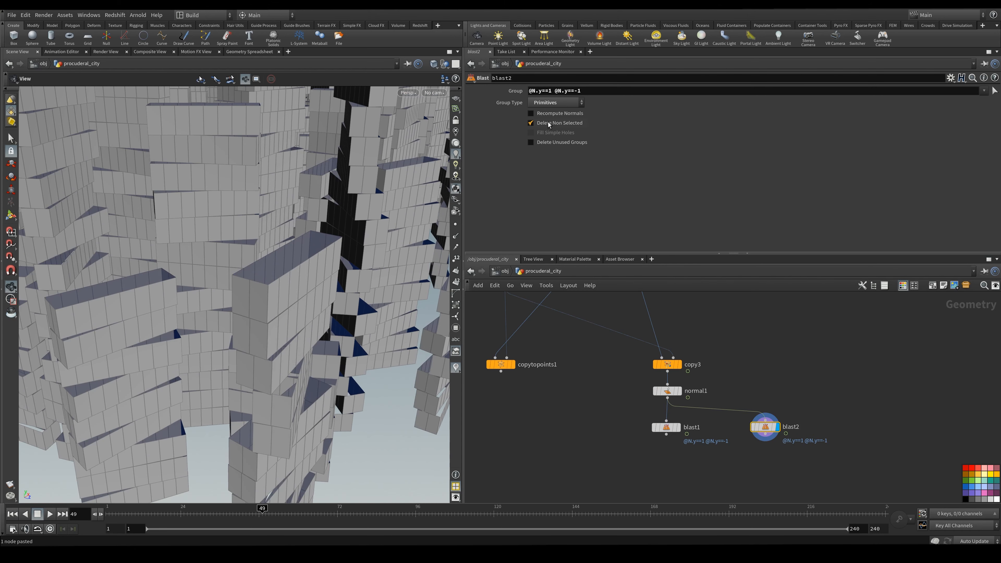
{"action": "left_click", "coordinate": [548, 123]}
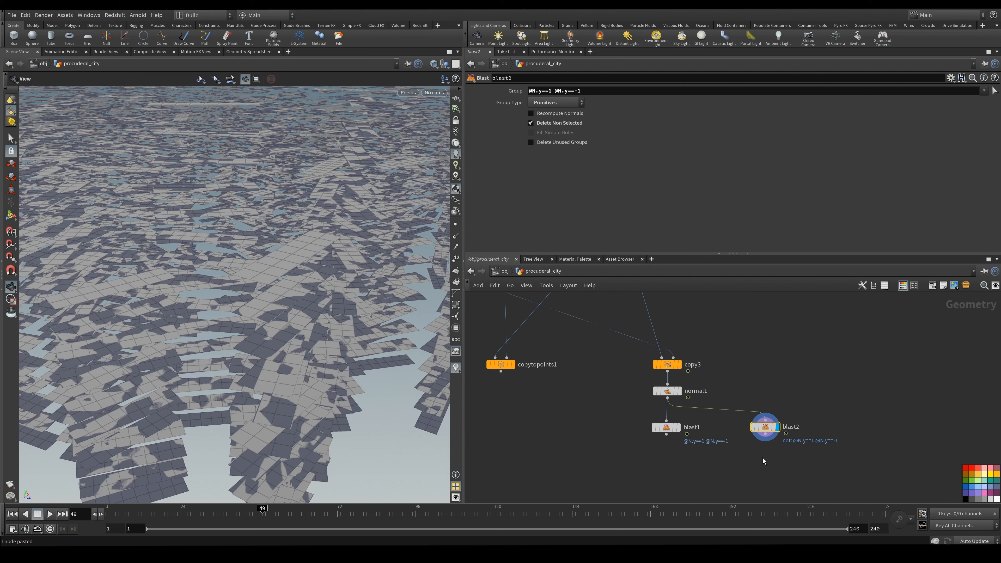
- Rename the duplicated Blast node horizontal_panels
{"action": "scroll", "coordinate": [729, 408], "scroll_direction": "up", "scroll_amount": 3}
{"action": "double_click", "coordinate": [679, 397]}
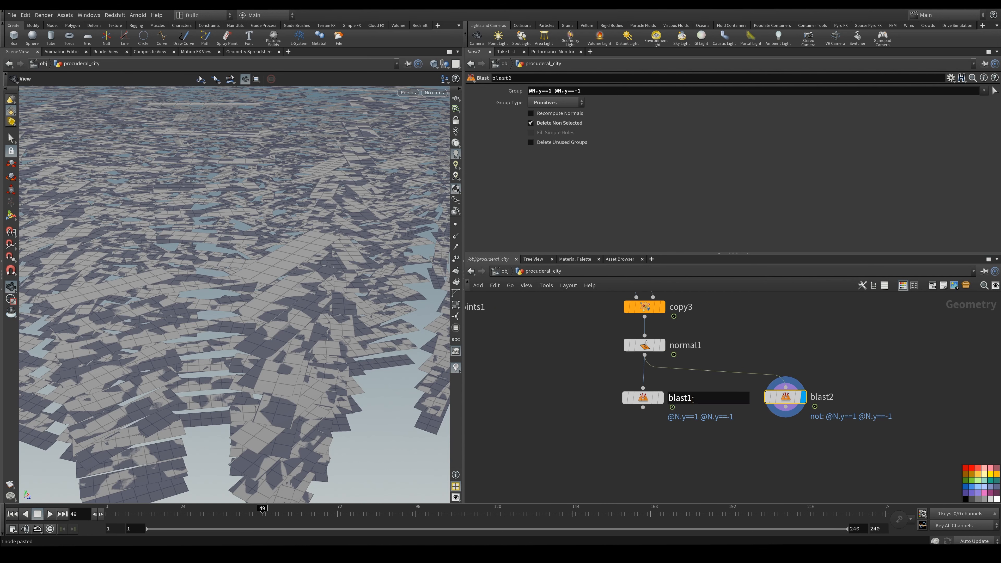
{"action": "double_click", "coordinate": [831, 397]}
{"action": "type", "text": "hori"}
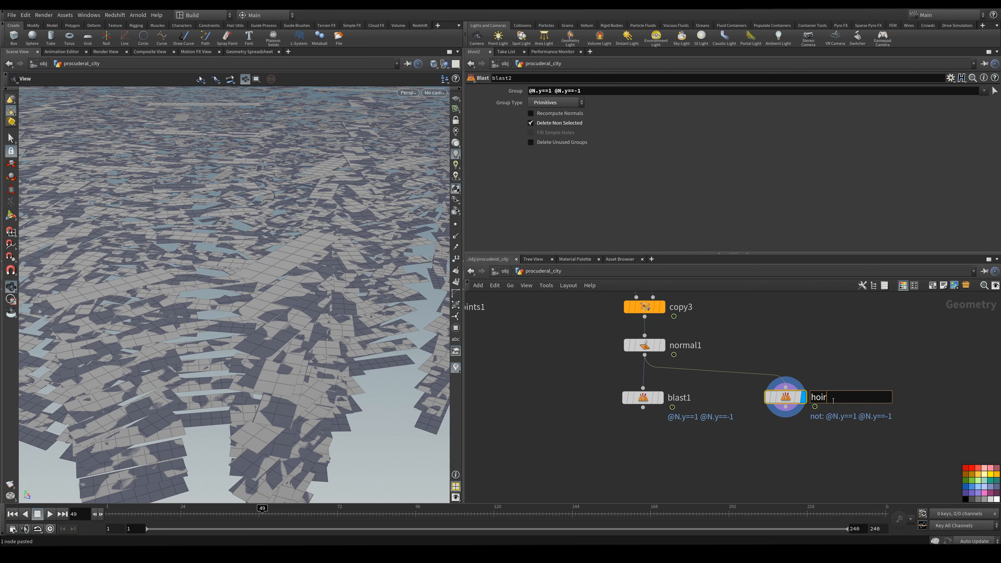
{"action": "type", "text": "zontal_panels"}
{"action": "key", "text": "Return"}
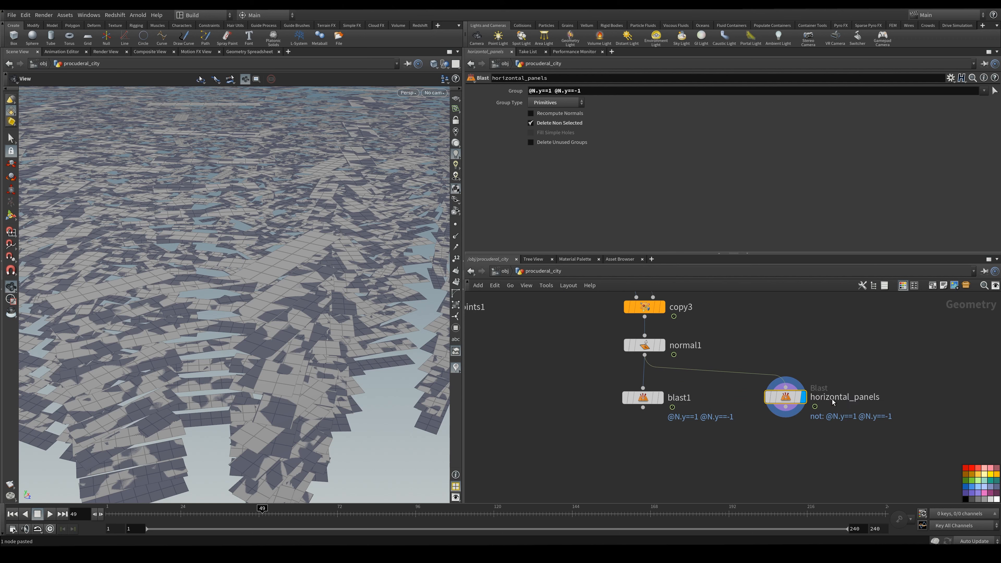
- Rename the original Blast node vertical_panels and display its result in the viewport
{"action": "double_click", "coordinate": [683, 399]}
{"action": "type", "text": "vertical_panesl"}
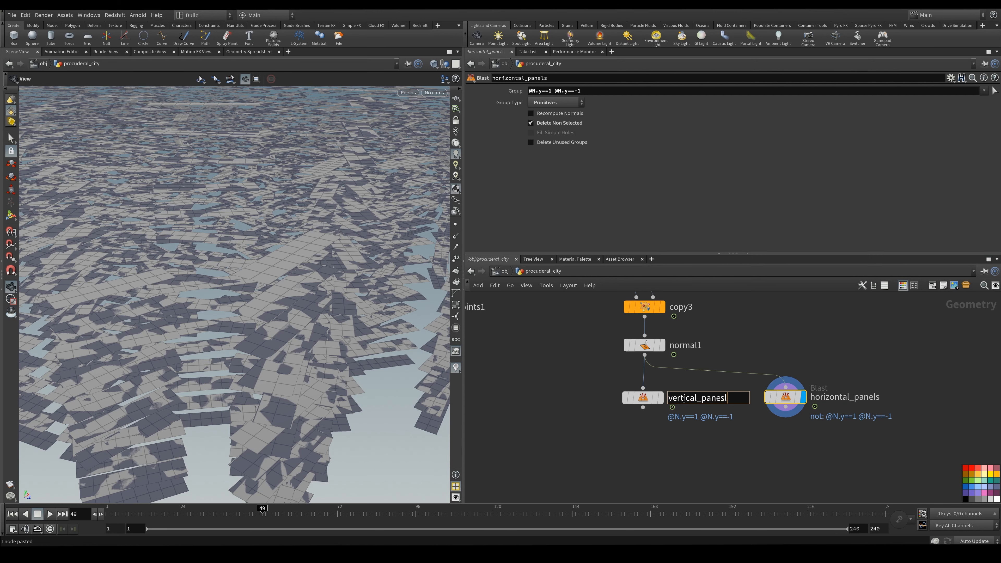
{"action": "key", "text": "BackSpace"}
{"action": "key", "text": "BackSpace"}
{"action": "type", "text": "ls"}
{"action": "key", "text": "Return"}
{"action": "scroll", "coordinate": [689, 382], "scroll_direction": "down", "scroll_amount": 2}
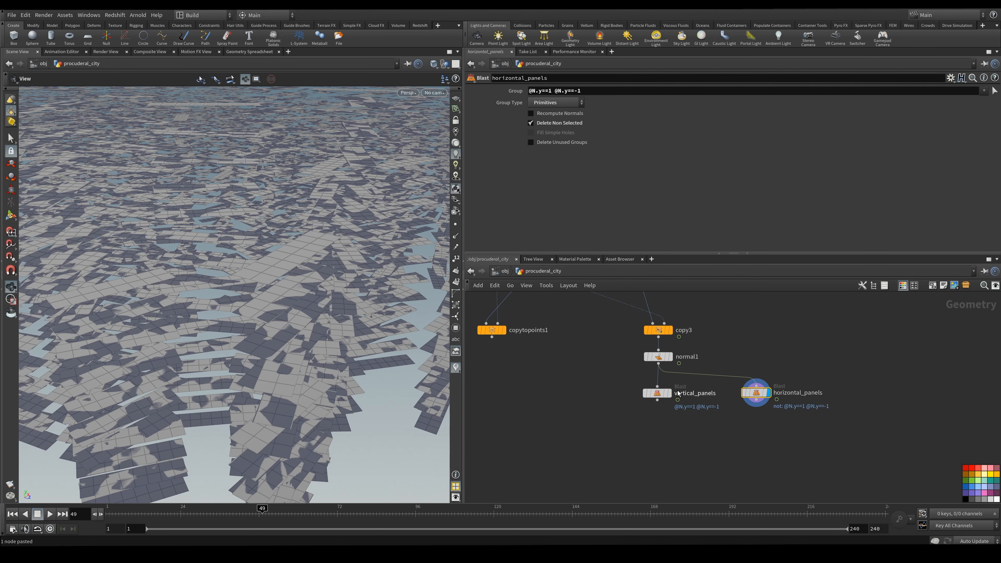
{"action": "left_click", "coordinate": [670, 393]}
{"action": "middle_click_drag", "start_coordinate": [302, 316], "coordinate": [399, 283]}
{"action": "left_click_drag", "start_coordinate": [399, 283], "coordinate": [324, 279]}
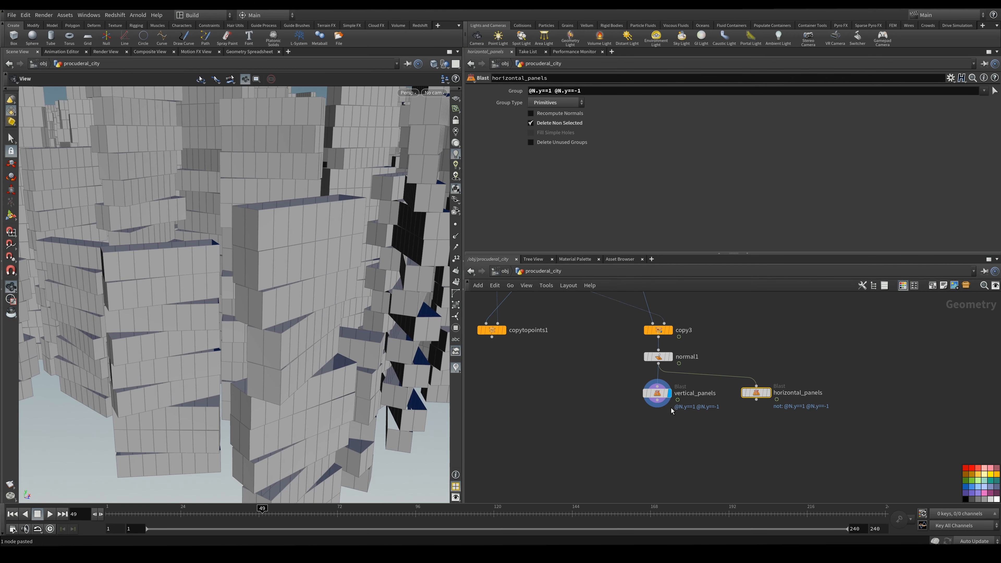
- Add an Attribute Wrangle node connected below vertical_panels and make it the displayed node
{"action": "left_click", "coordinate": [657, 406]}
{"action": "left_click", "coordinate": [657, 428]}
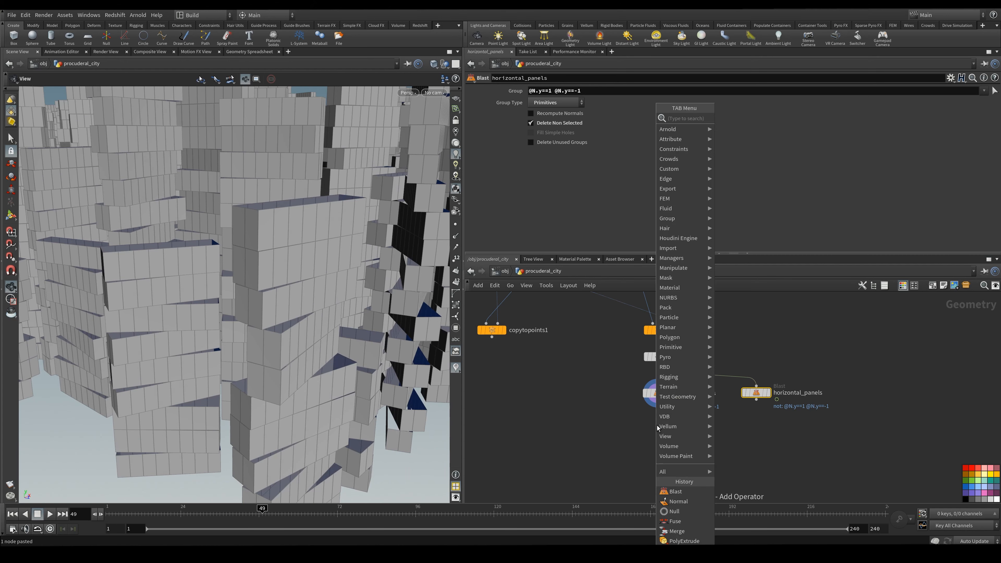
{"action": "type", "text": "attri"}
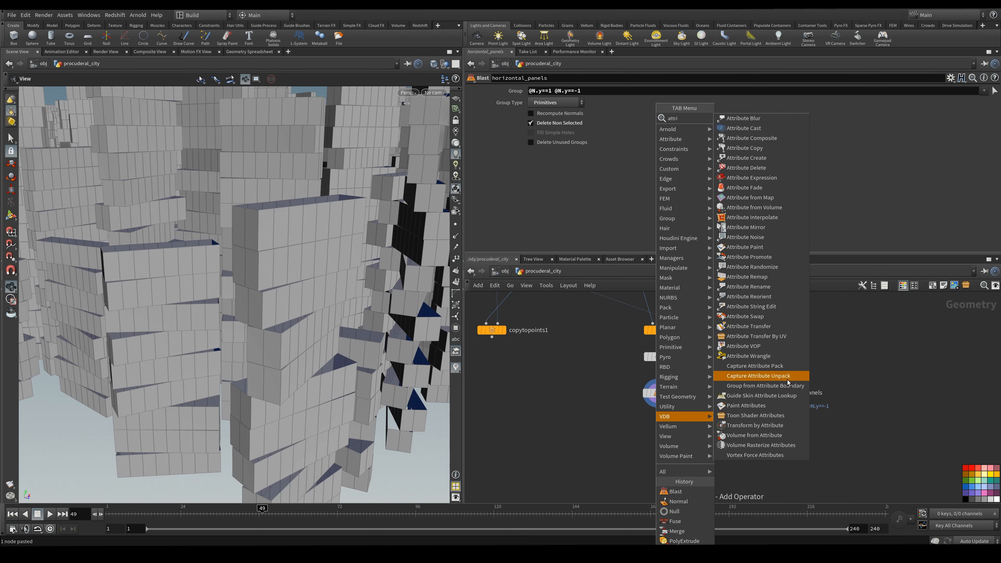
{"action": "left_click", "coordinate": [770, 362]}
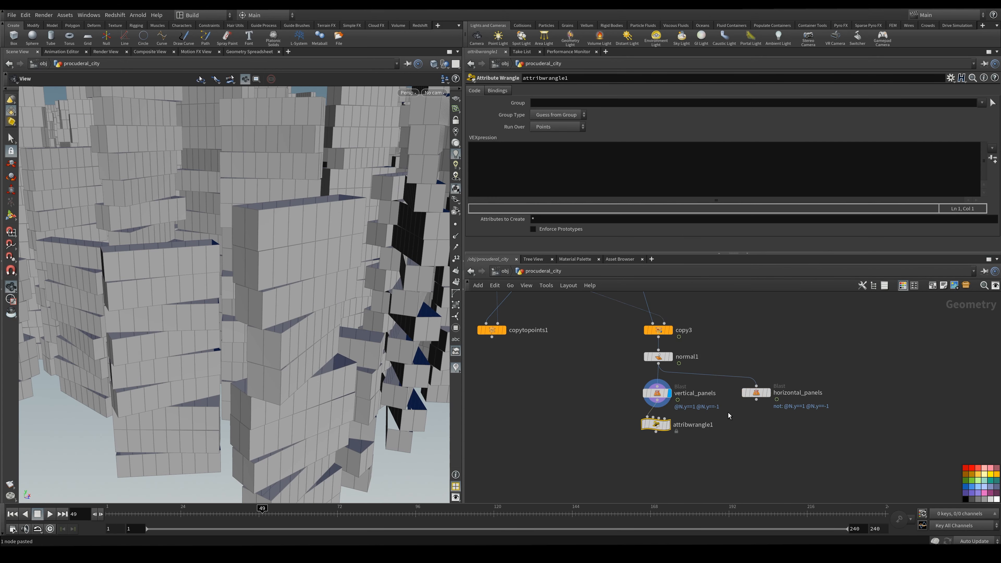
{"action": "left_click", "coordinate": [666, 429]}
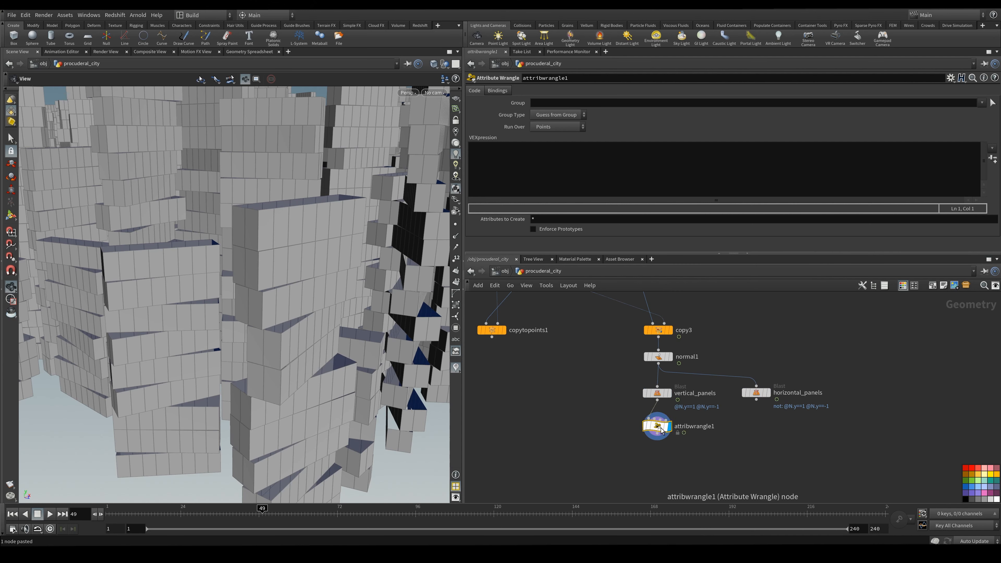
{"action": "left_click", "coordinate": [584, 191]}
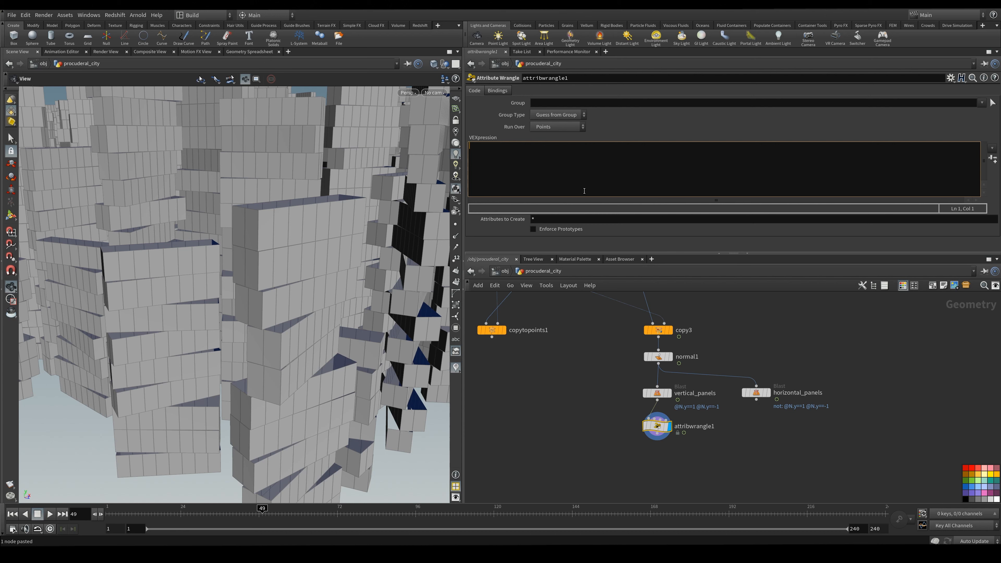
{"action": "type", "text": "rand("}
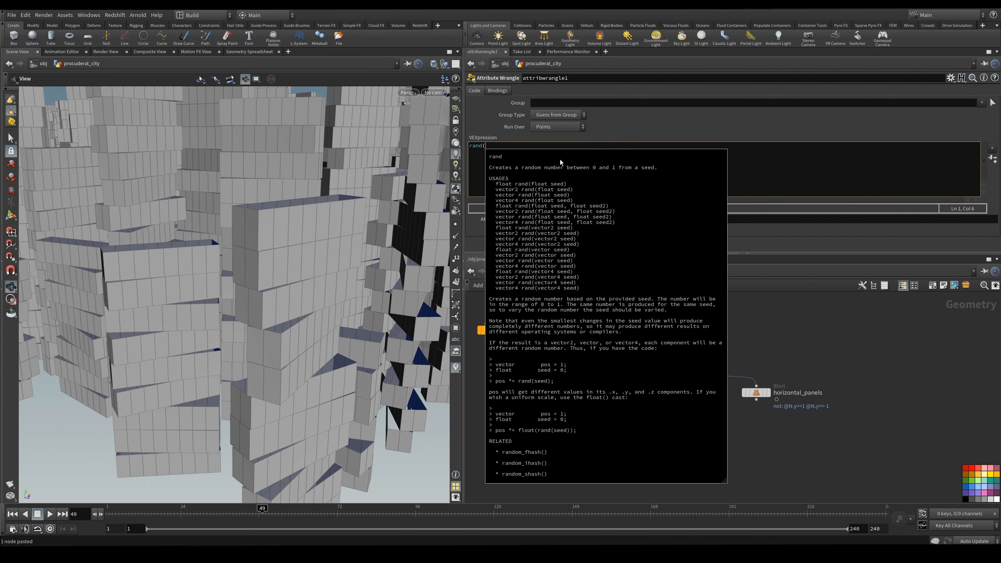
{"action": "type", "text": "@primnum)"}
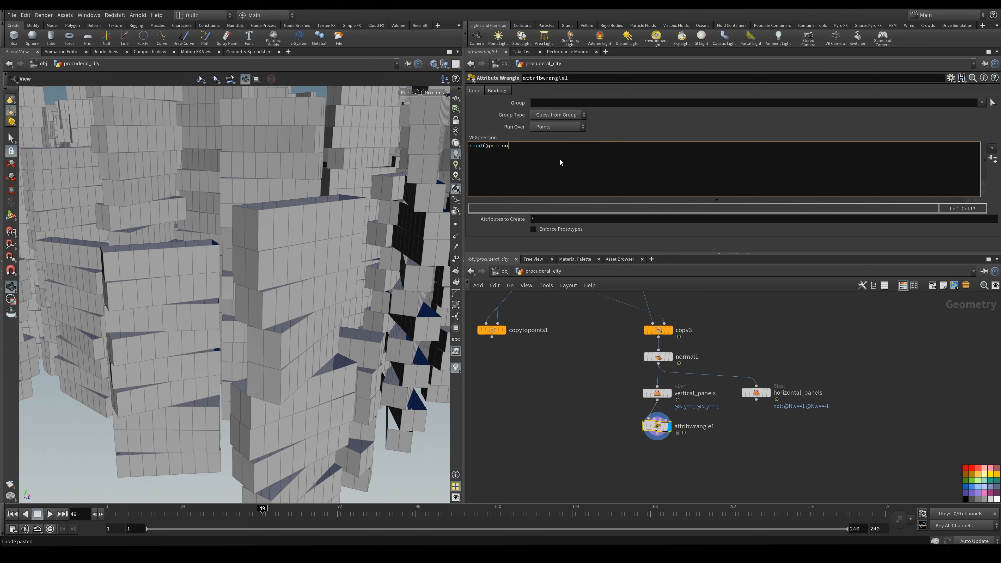
{"action": "left_click", "coordinate": [471, 146]}
{"action": "type", "text": "fit("}
{"action": "left_click", "coordinate": [533, 148]}
{"action": "type", "text": ", 0, 1, 0, 4)"}
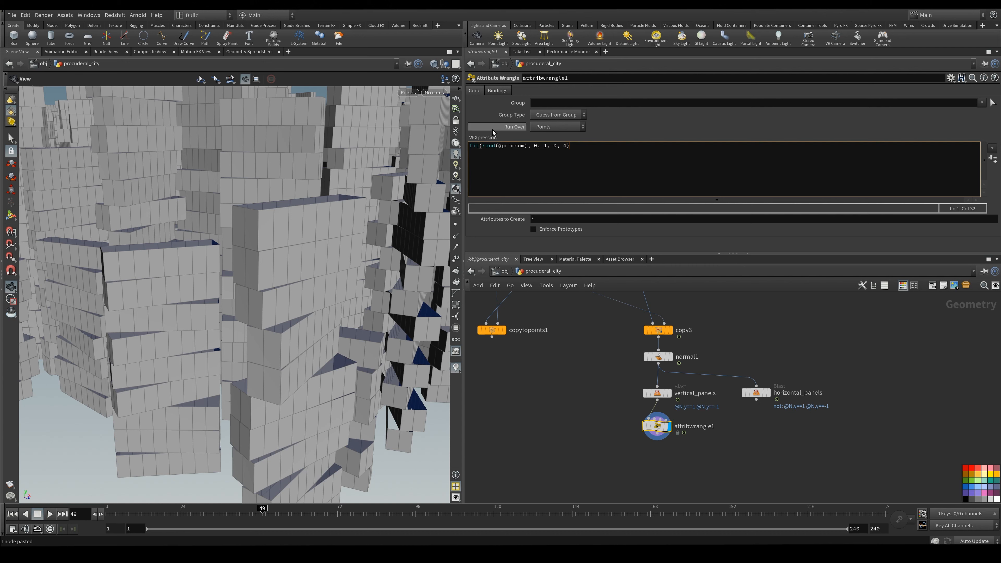
{"action": "left_click", "coordinate": [471, 145]}
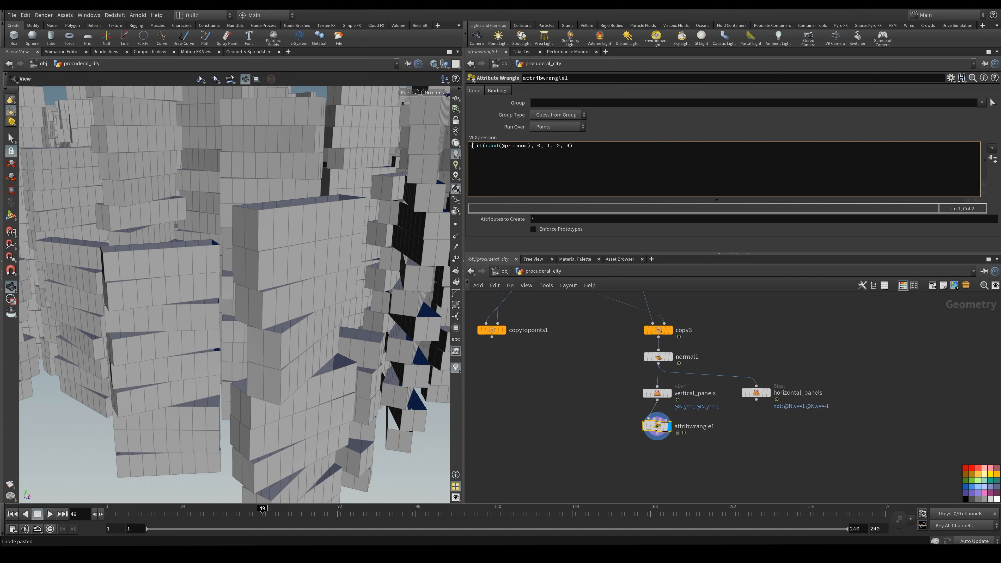
{"action": "type", "text": "("}
{"action": "left_click", "coordinate": [585, 145]}
{"action": "type", "text": "< 1){"}
{"action": "key", "text": "Return"}
{"action": "left_click", "coordinate": [566, 151]}
{"action": "type", "text": "@glass = 1;"}
{"action": "left_click", "coordinate": [602, 375]}
- Open the geometry spreadsheet for attribwrangle1 and set the wrangle to run over Primitives
{"action": "middle_click_drag", "start_coordinate": [680, 460], "coordinate": [675, 405]}
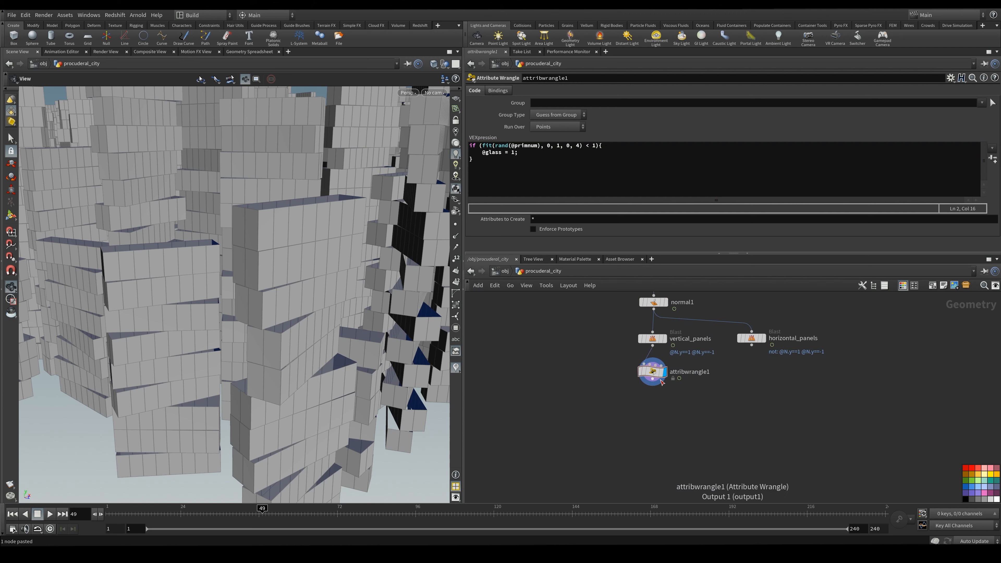
{"action": "right_click", "coordinate": [662, 382]}
{"action": "left_click", "coordinate": [675, 415]}
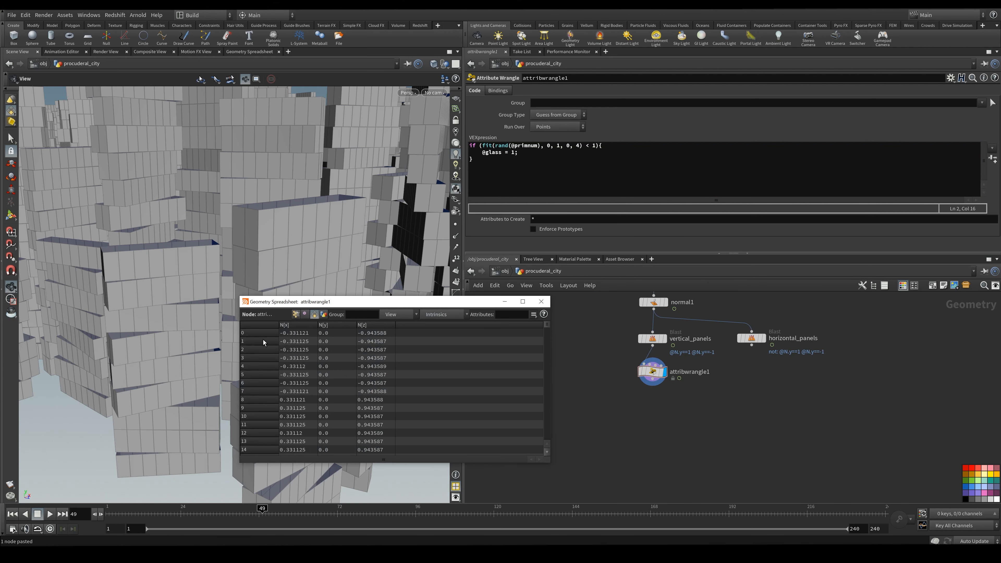
{"action": "left_click", "coordinate": [575, 127]}
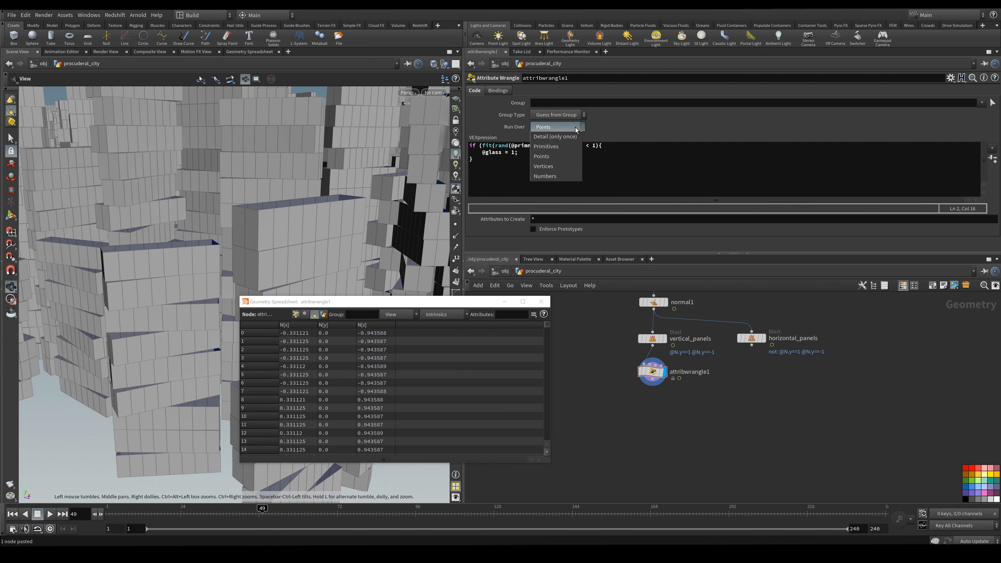
{"action": "left_click", "coordinate": [559, 148]}
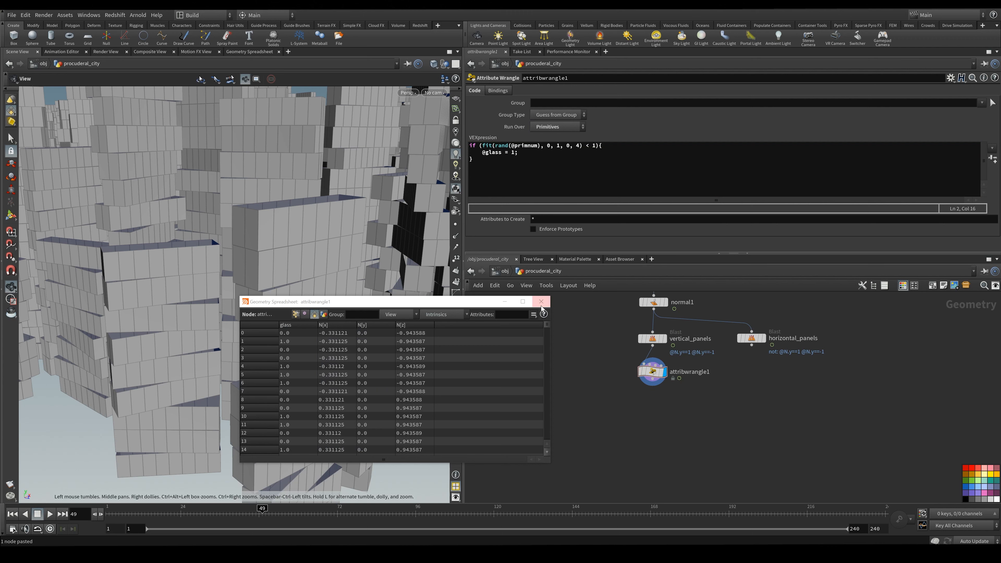
- Add a Color node connected below attribwrangle1 and make it the displayed node
{"action": "left_click", "coordinate": [652, 379]}
{"action": "key", "text": "Tab"}
{"action": "type", "text": "color"}
{"action": "key", "text": "Return"}
{"action": "left_click", "coordinate": [650, 402]}
{"action": "left_click", "coordinate": [664, 388]}
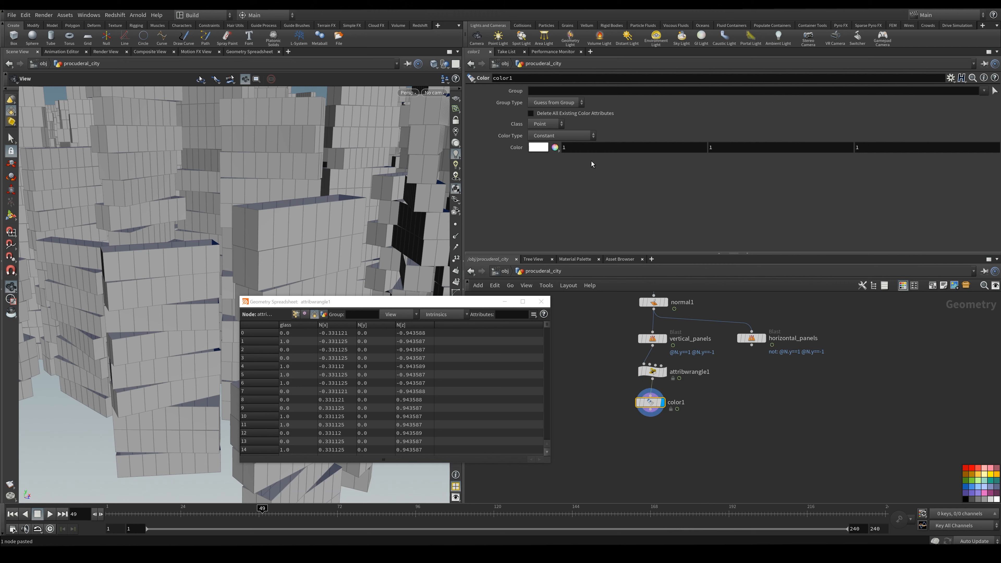
- Set the color1 node's color to blue with RGB values 0, 0.25, 0.5
{"action": "left_click", "coordinate": [543, 147]}
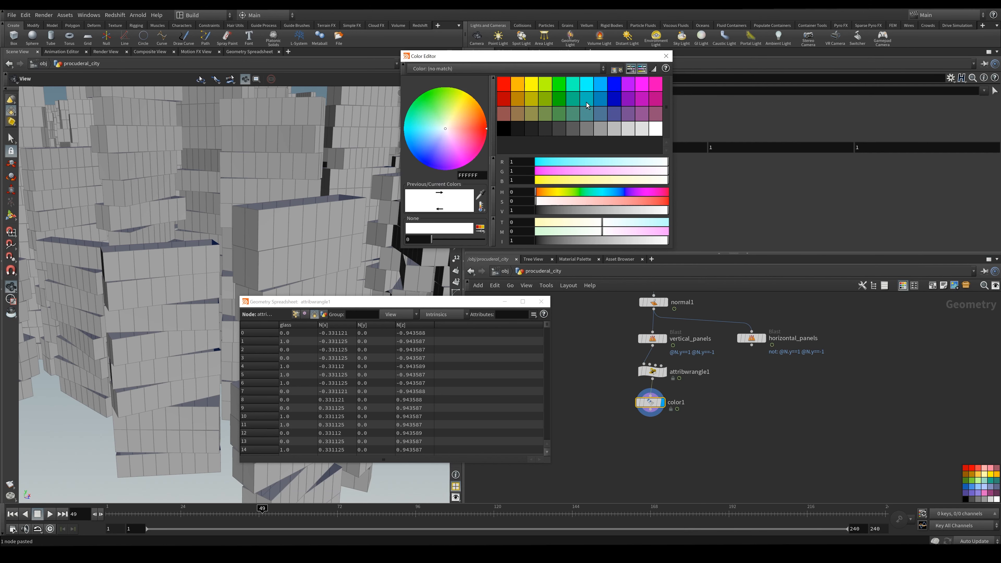
{"action": "left_click", "coordinate": [587, 102]}
{"action": "left_click", "coordinate": [597, 101]}
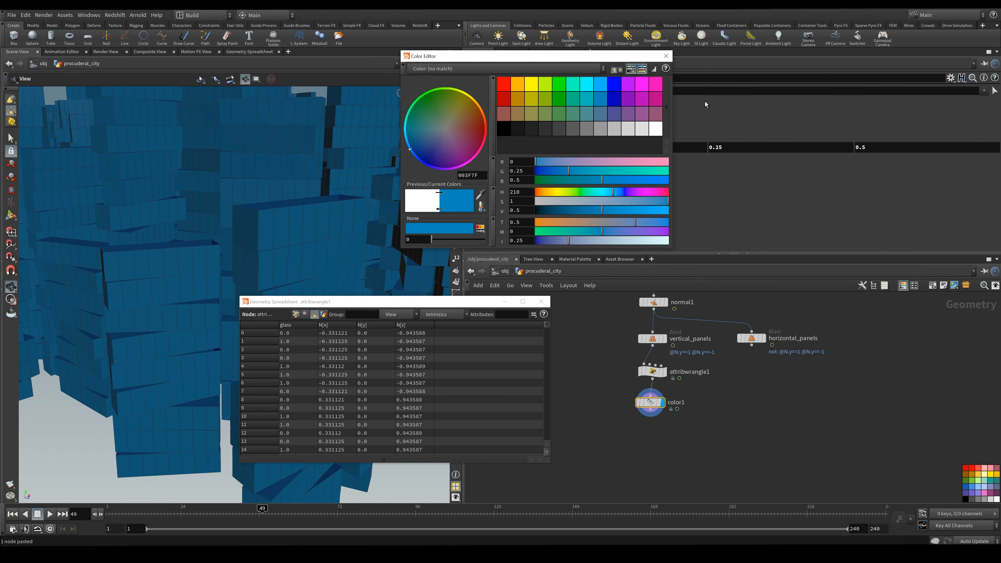
{"action": "left_click", "coordinate": [667, 58]}
{"action": "left_click", "coordinate": [638, 87]}
{"action": "type", "text": "@gl"}
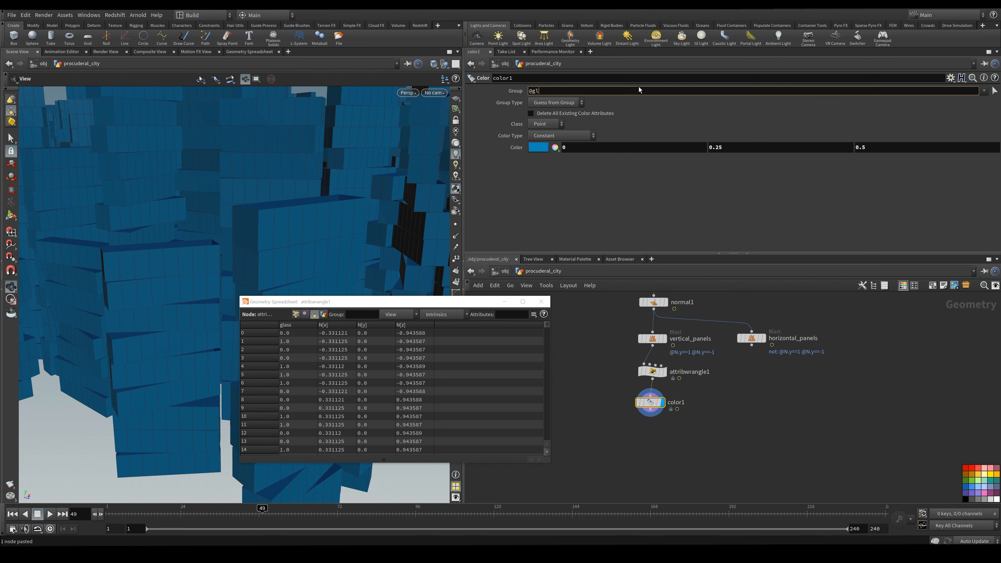
{"action": "type", "text": "ass==1"}
{"action": "left_click", "coordinate": [556, 103]}
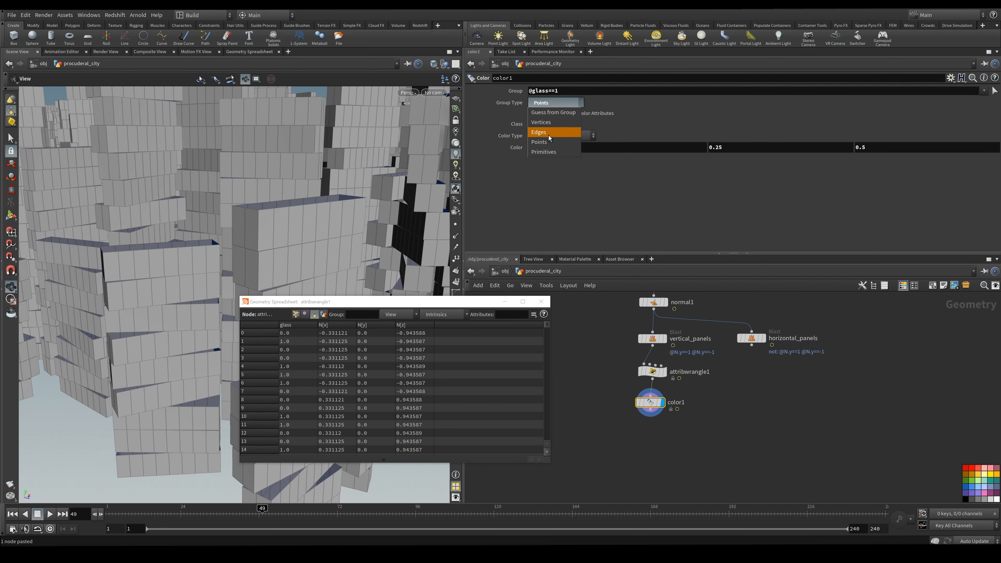
{"action": "left_click", "coordinate": [544, 152]}
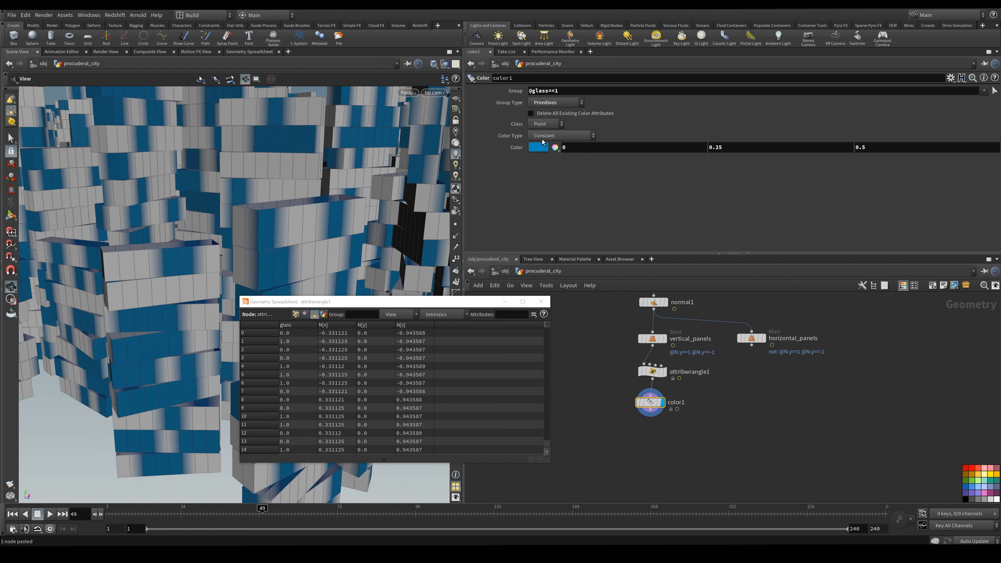
{"action": "left_click", "coordinate": [552, 124]}
{"action": "left_click", "coordinate": [543, 152]}
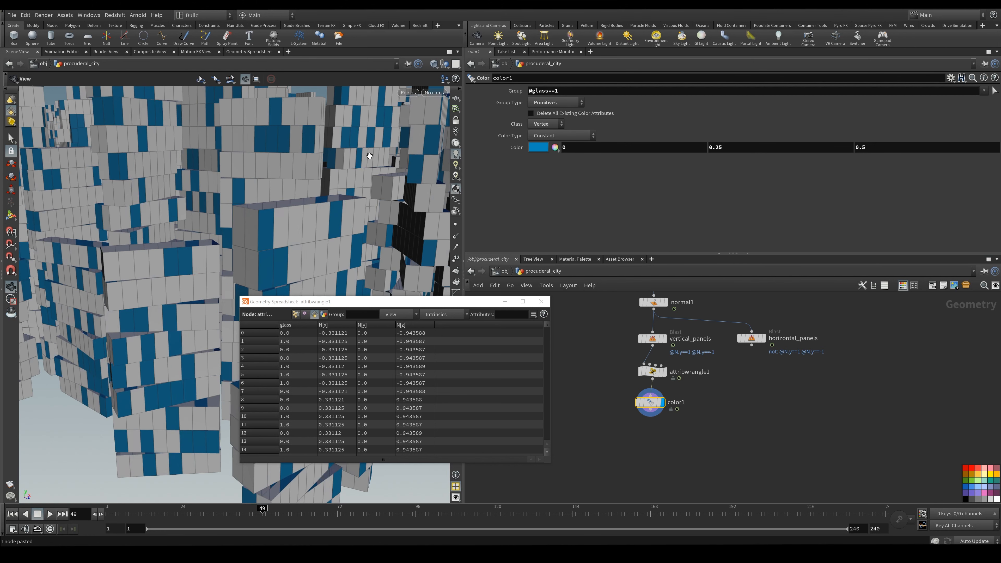
{"action": "left_click_drag", "start_coordinate": [369, 155], "coordinate": [220, 154]}
{"action": "left_click", "coordinate": [652, 371]}
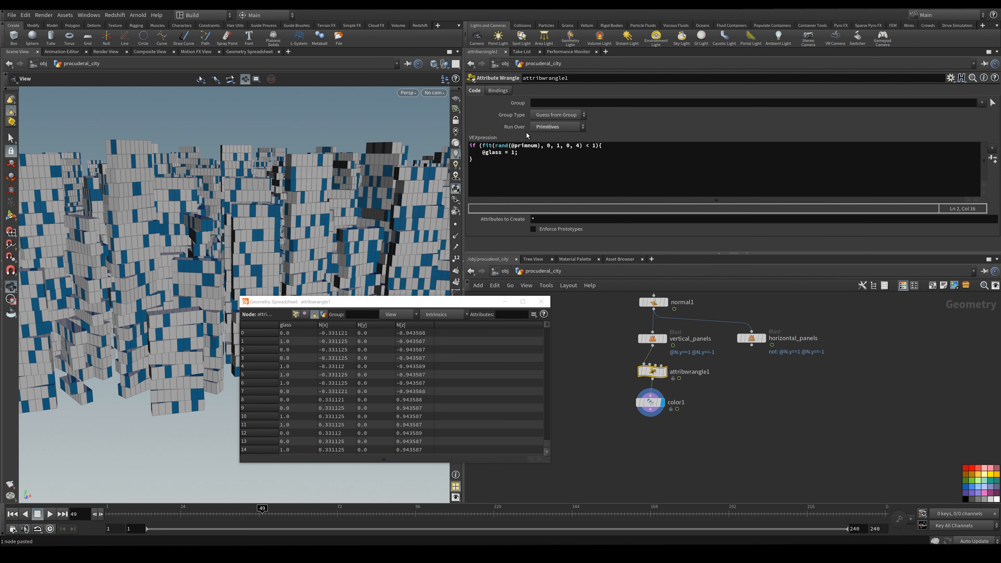
{"action": "left_click", "coordinate": [537, 146]}
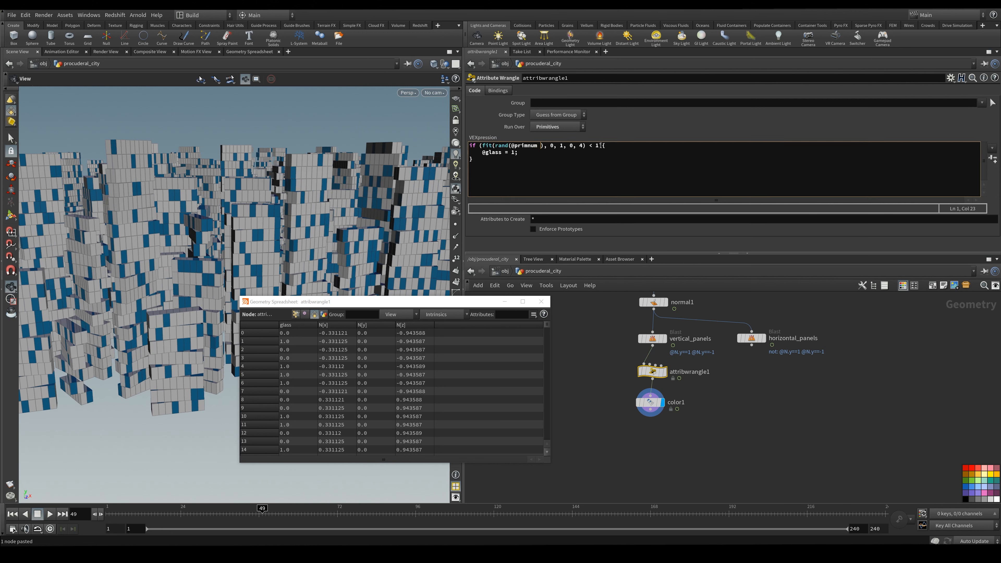
{"action": "type", "text": "+ 482"}
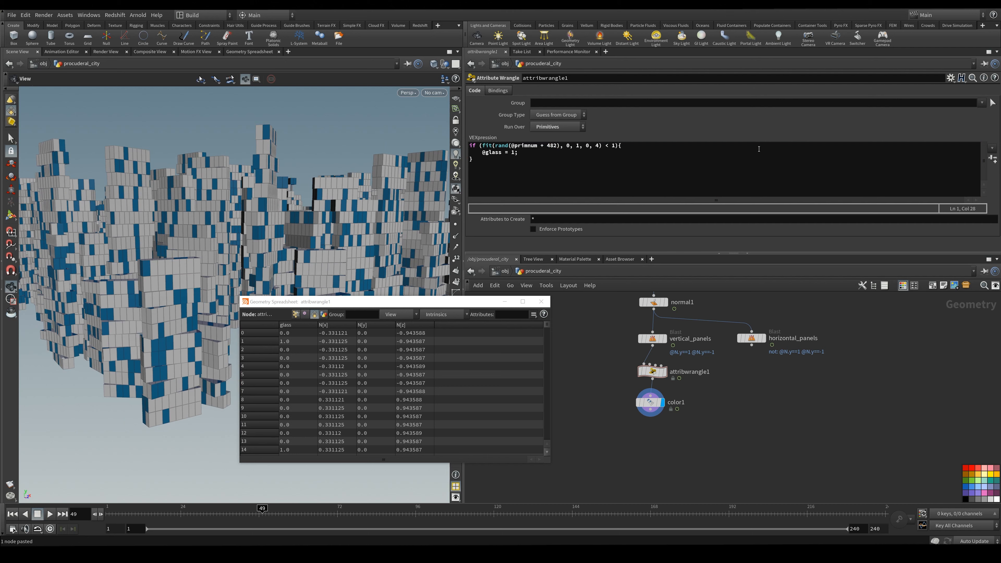
- Set the last argument of attribwrangle1's fit function to 2 and check the glass distribution on the city
{"action": "double_click", "coordinate": [598, 146]}
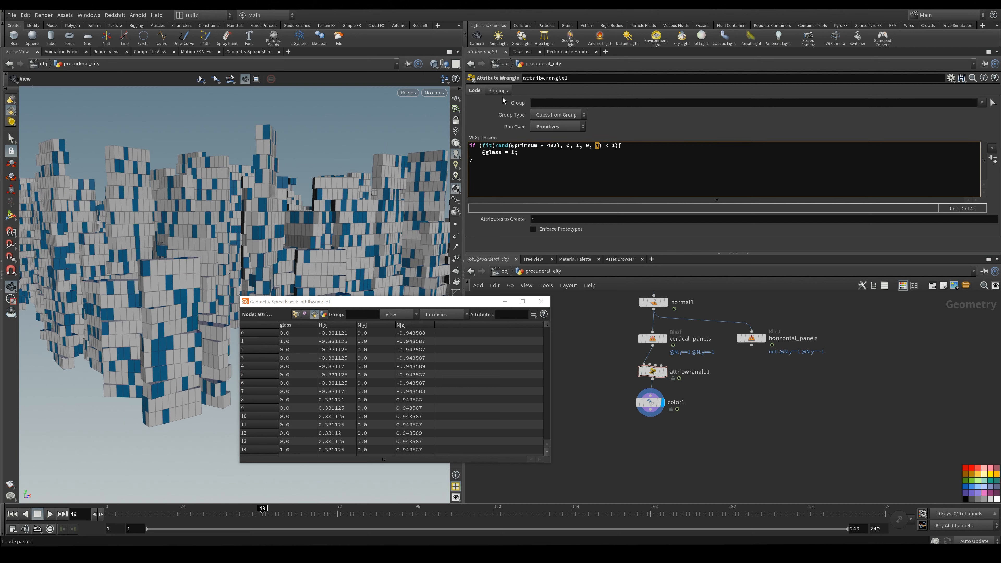
{"action": "double_click", "coordinate": [614, 146]}
{"action": "left_click", "coordinate": [596, 145]}
{"action": "double_click", "coordinate": [597, 146]}
{"action": "type", "text": "2"}
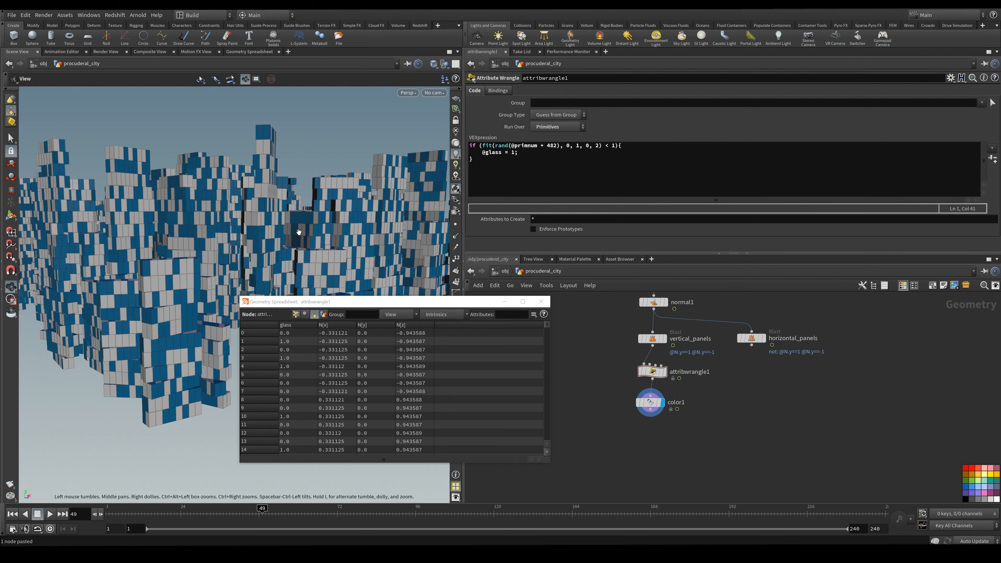
{"action": "left_click_drag", "start_coordinate": [297, 223], "coordinate": [347, 207]}
- Set the last argument of attribwrangle1's fit function to 10 and apply the expression
{"action": "double_click", "coordinate": [597, 146]}
{"action": "type", "text": "10"}
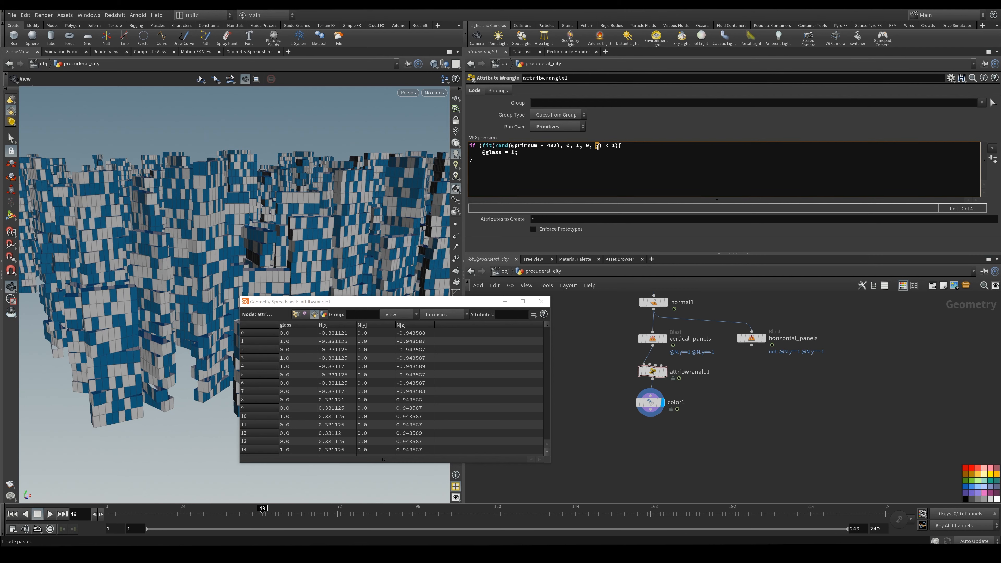
{"action": "key", "text": "ctrl+Return"}
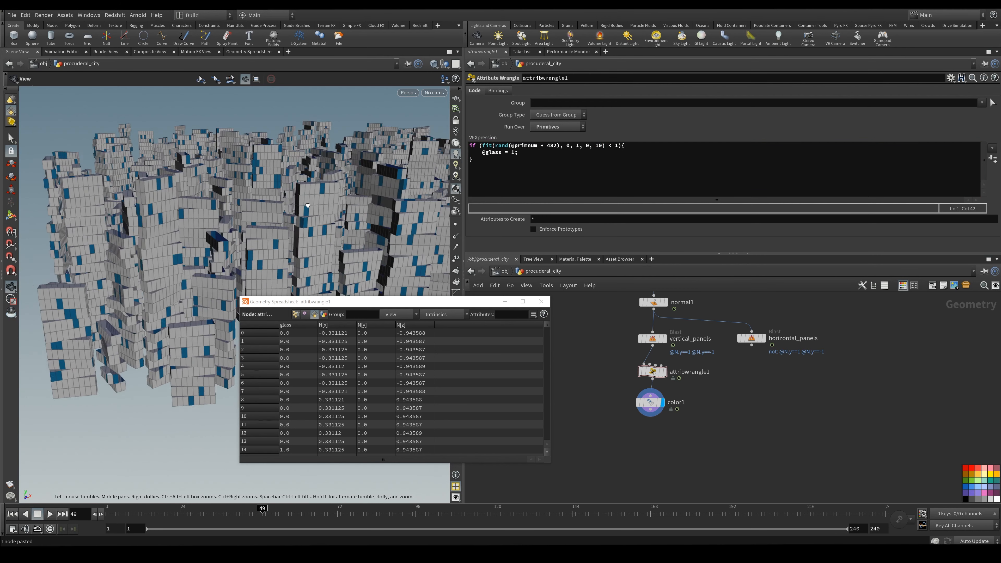
- Set the last argument of the fit function to 4, apply the expression, and close the geometry spreadsheet
{"action": "double_click", "coordinate": [598, 146]}
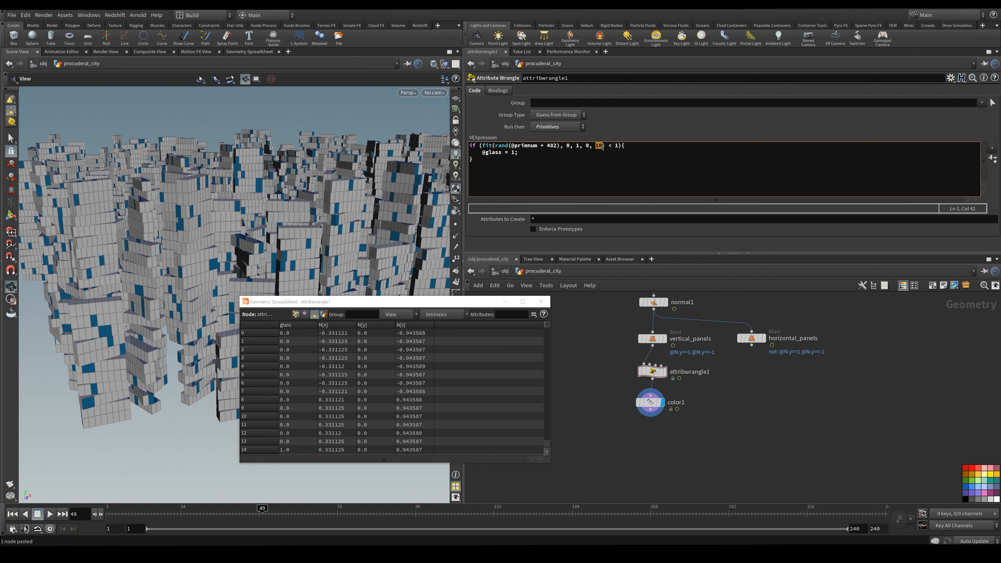
{"action": "type", "text": "4"}
{"action": "key", "text": "ctrl+Return"}
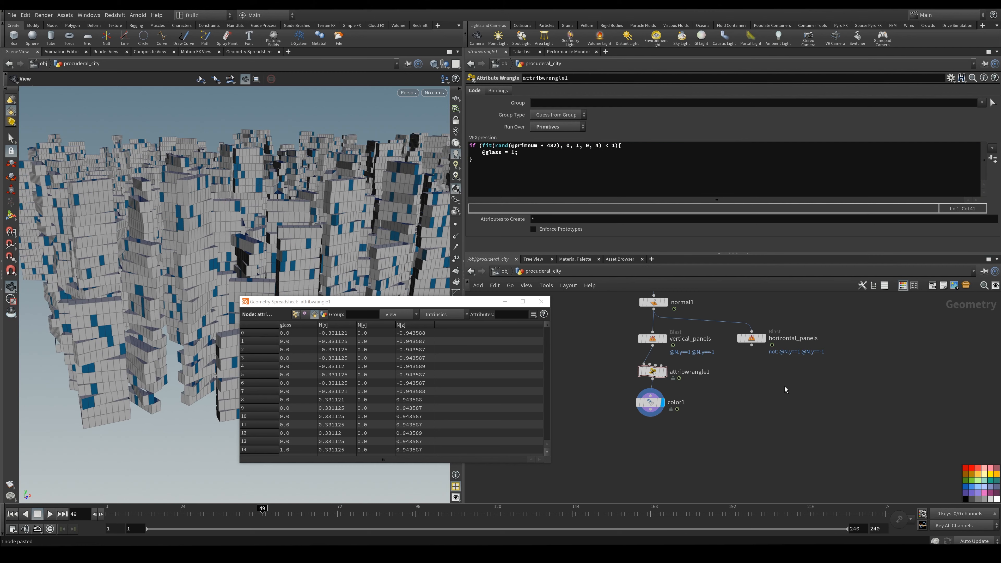
{"action": "left_click_drag", "start_coordinate": [243, 210], "coordinate": [440, 285]}
{"action": "left_click", "coordinate": [541, 301]}
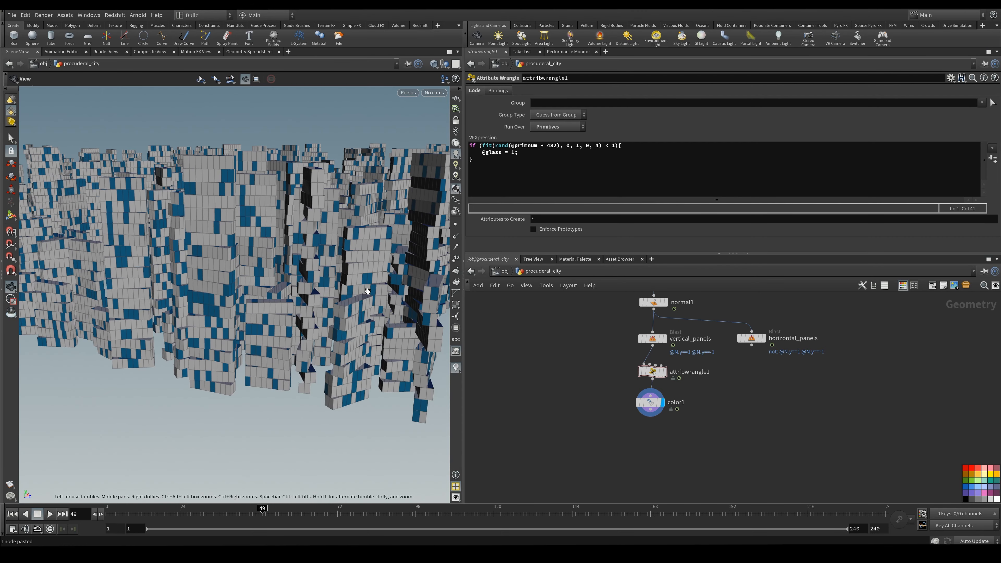
{"action": "left_click_drag", "start_coordinate": [368, 291], "coordinate": [339, 285]}
- Connect add1's output directly to copy3's second input in place of copy2, and frame the resulting single floor in the viewport
{"action": "scroll", "coordinate": [726, 428], "scroll_direction": "up", "scroll_amount": 5}
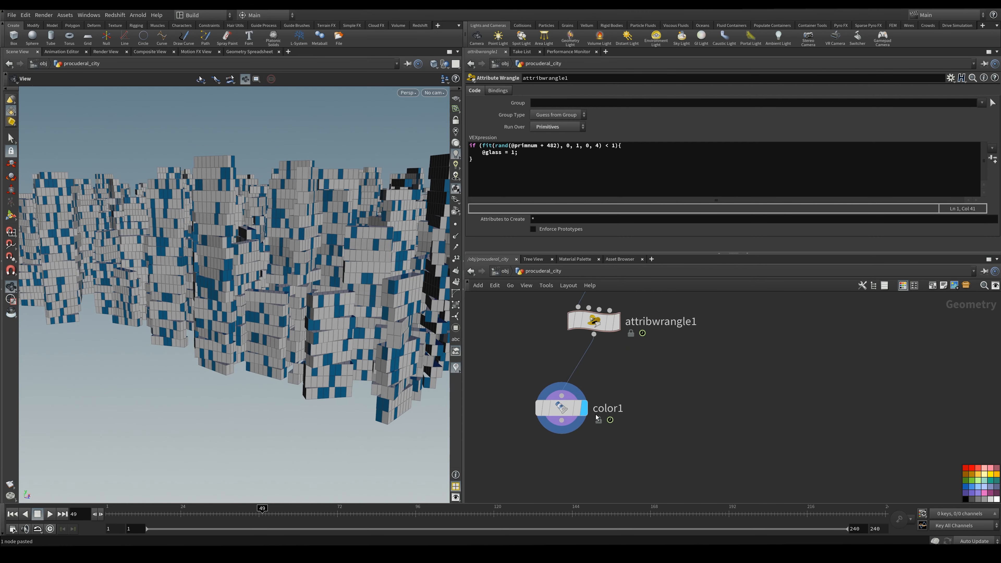
{"action": "scroll", "coordinate": [726, 376], "scroll_direction": "down", "scroll_amount": 6}
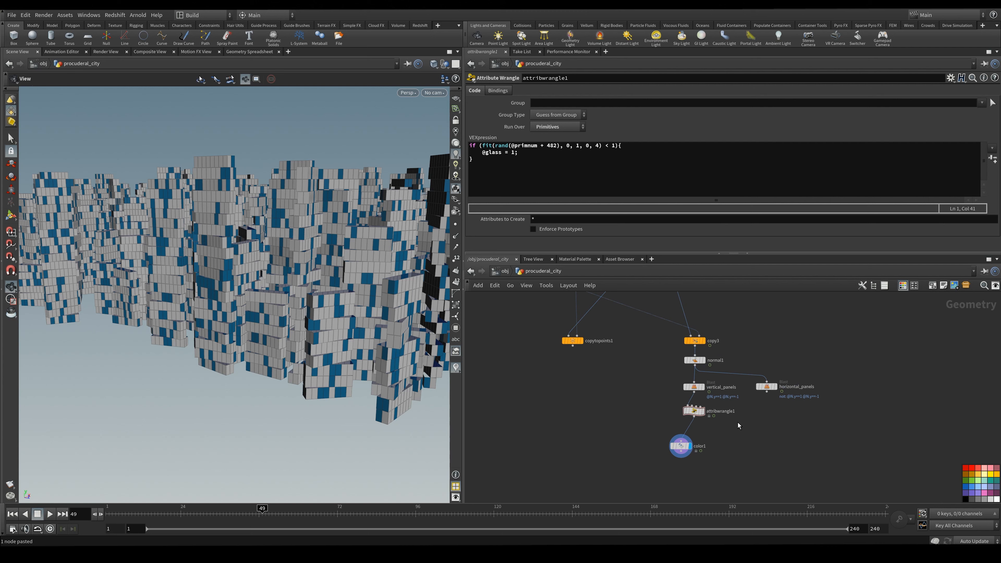
{"action": "middle_click_drag", "start_coordinate": [731, 372], "coordinate": [739, 426]}
{"action": "middle_click_drag", "start_coordinate": [706, 339], "coordinate": [746, 420]}
{"action": "scroll", "coordinate": [635, 394], "scroll_direction": "up", "scroll_amount": 3}
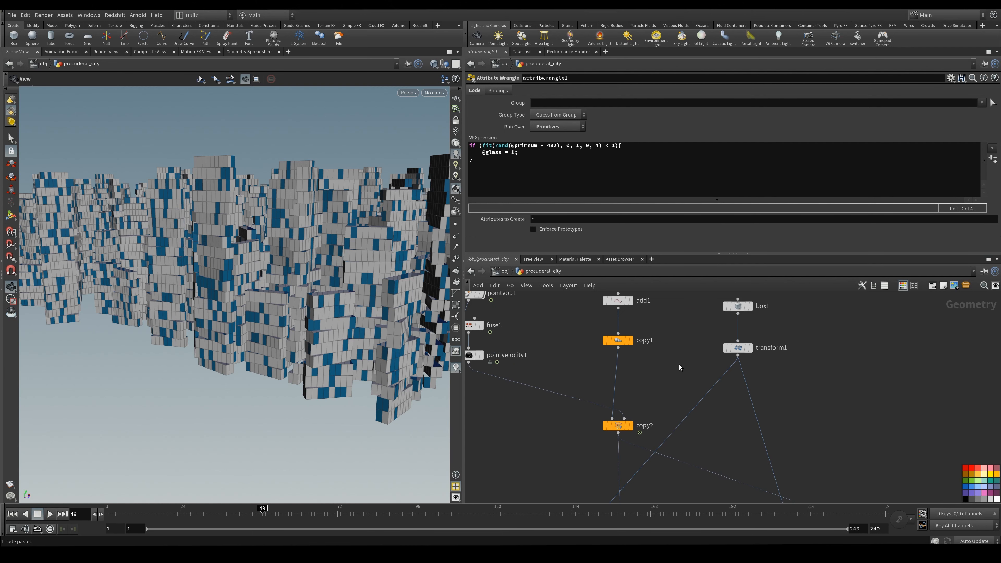
{"action": "middle_click_drag", "start_coordinate": [678, 366], "coordinate": [642, 382]}
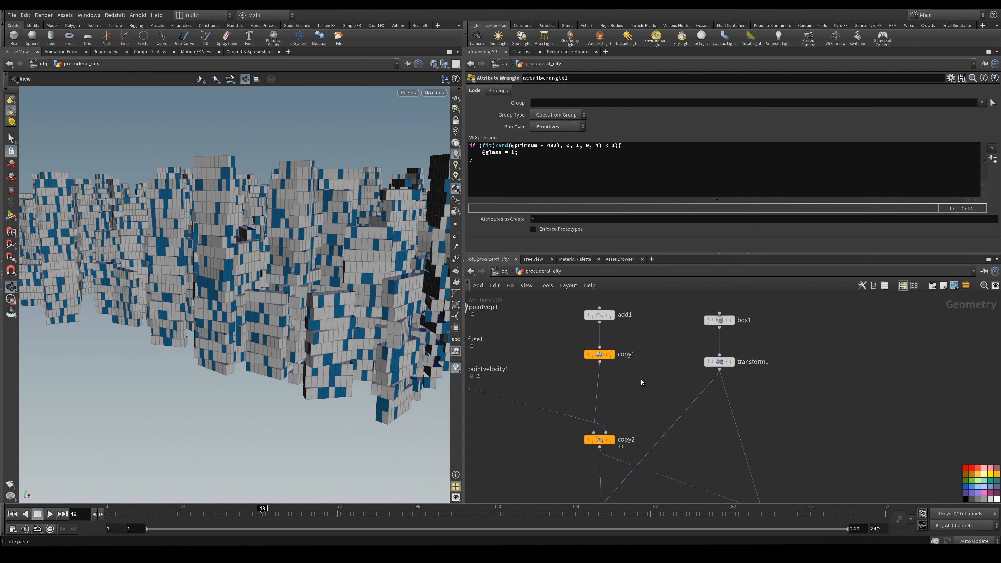
{"action": "left_click", "coordinate": [600, 322]}
{"action": "scroll", "coordinate": [612, 350], "scroll_direction": "down", "scroll_amount": 3}
{"action": "middle_click_drag", "start_coordinate": [689, 394], "coordinate": [642, 375]}
{"action": "left_click", "coordinate": [679, 450]}
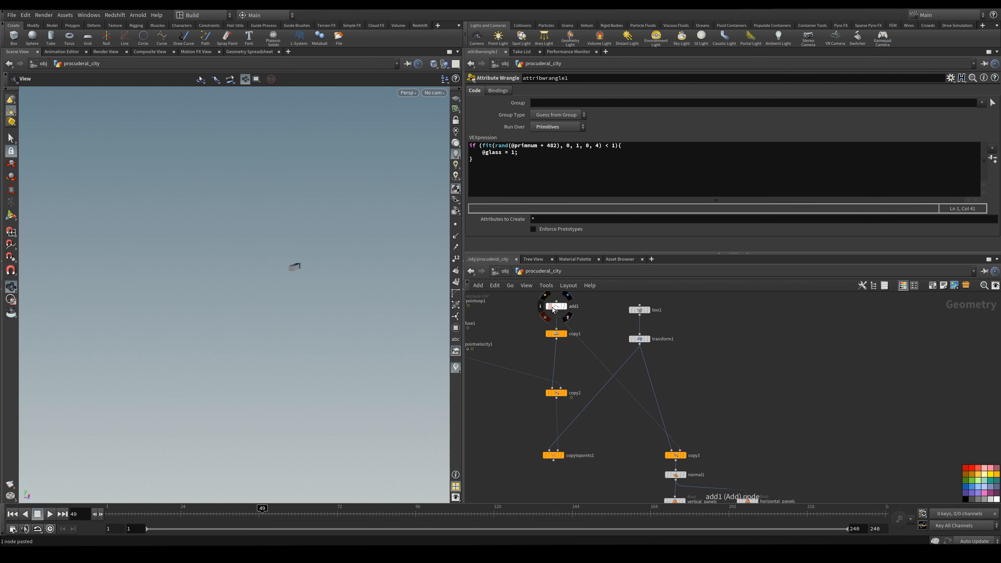
{"action": "key", "text": "f"}
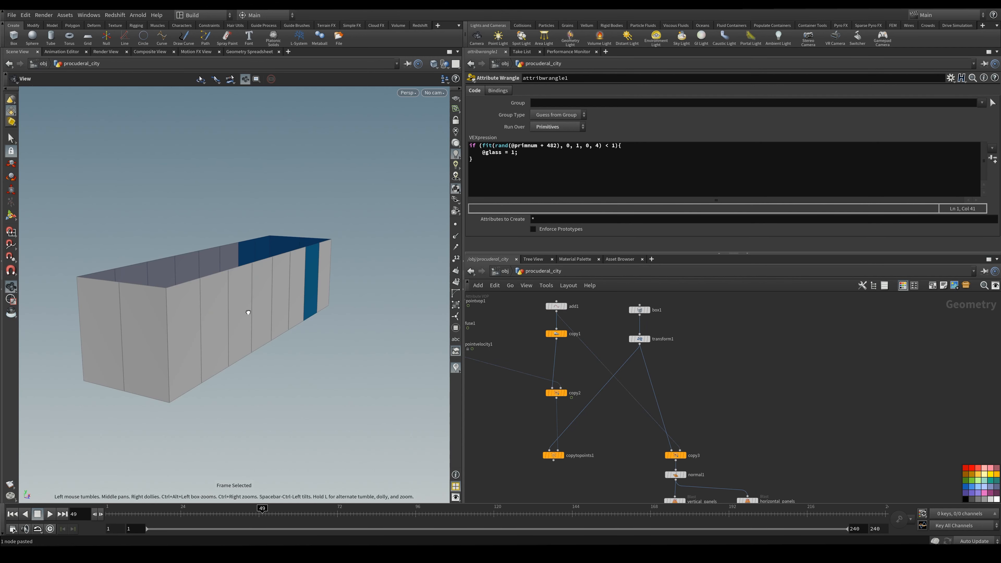
{"action": "left_click_drag", "start_coordinate": [248, 312], "coordinate": [353, 318]}
- Add a PolyExtrude node branching from attribwrangle1, placed beside color1, and make it the displayed node
{"action": "scroll", "coordinate": [778, 403], "scroll_direction": "down", "scroll_amount": 5}
{"action": "middle_click_drag", "start_coordinate": [784, 463], "coordinate": [805, 408]}
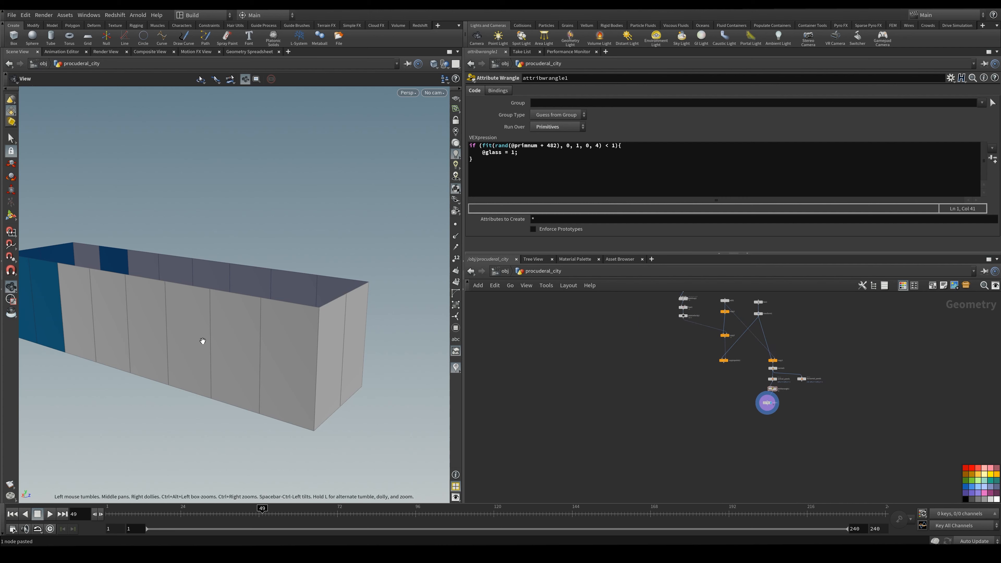
{"action": "left_click_drag", "start_coordinate": [203, 341], "coordinate": [445, 354]}
{"action": "scroll", "coordinate": [803, 421], "scroll_direction": "up", "scroll_amount": 5}
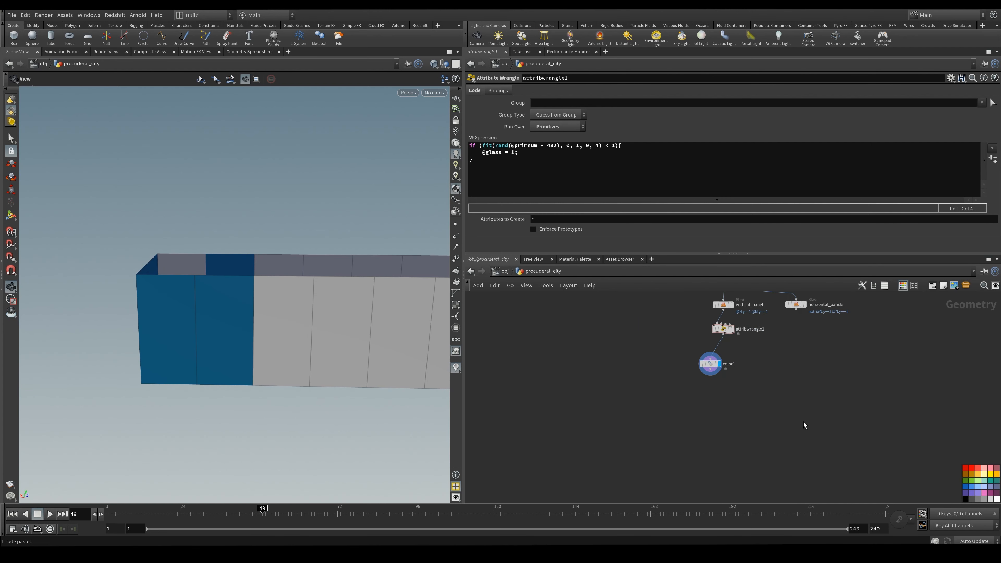
{"action": "scroll", "coordinate": [743, 377], "scroll_direction": "up", "scroll_amount": 3}
{"action": "middle_click_drag", "start_coordinate": [743, 336], "coordinate": [727, 370]}
{"action": "left_click", "coordinate": [698, 349]}
{"action": "key", "text": "Tab"}
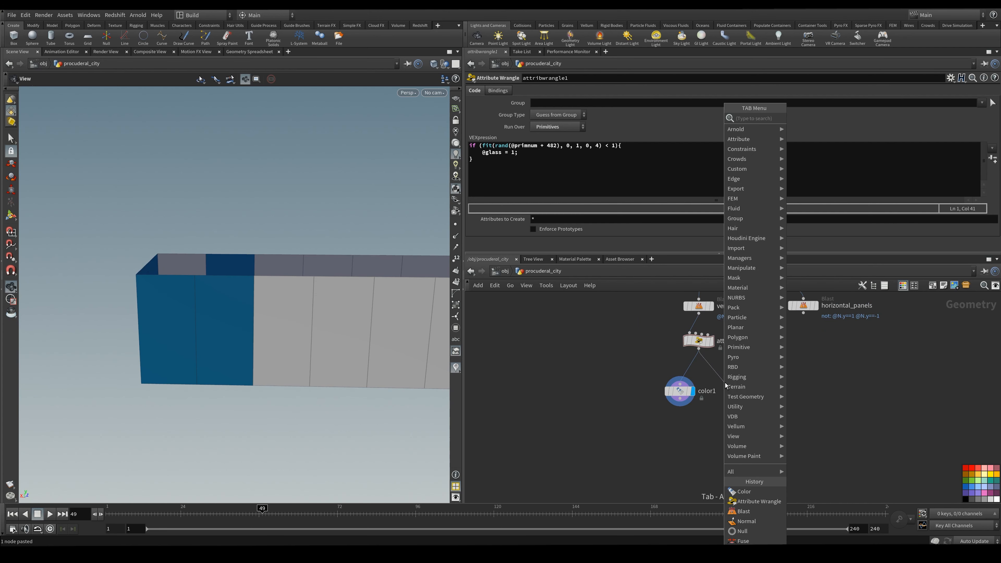
{"action": "type", "text": "polye"}
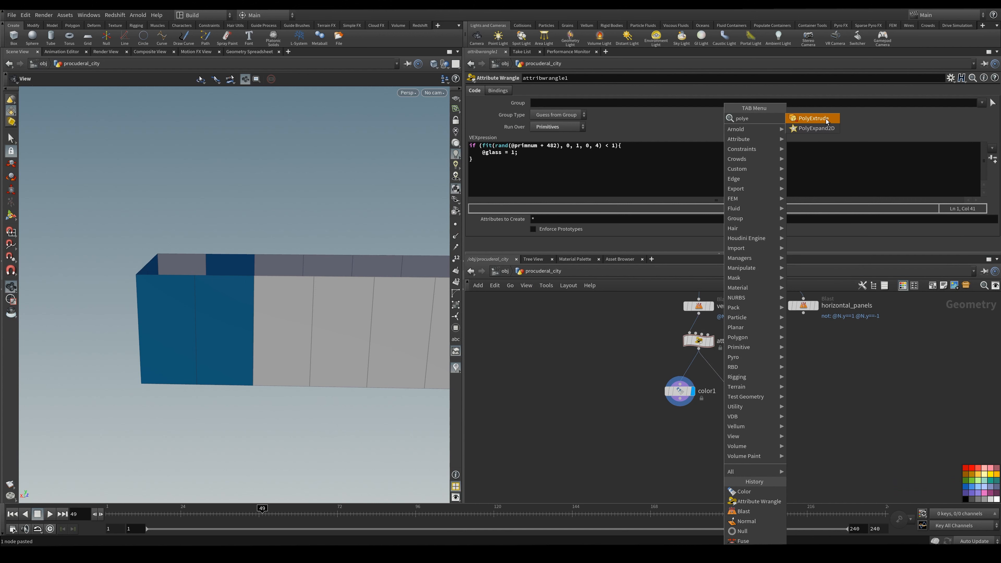
{"action": "left_click", "coordinate": [826, 121]}
{"action": "left_click", "coordinate": [729, 384]}
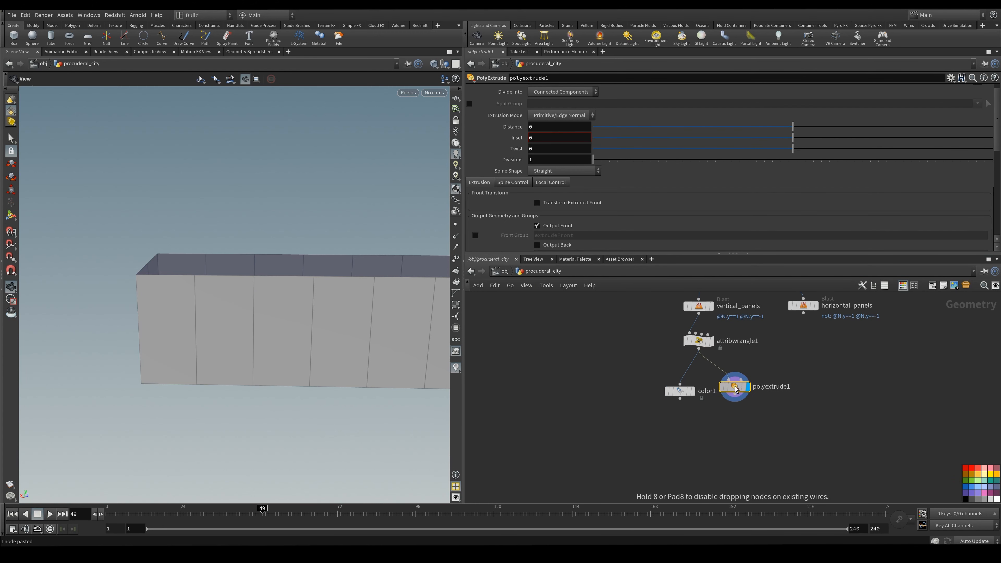
{"action": "left_click_drag", "start_coordinate": [735, 389], "coordinate": [748, 394]}
{"action": "scroll", "coordinate": [656, 87], "scroll_direction": "up", "scroll_amount": 1}
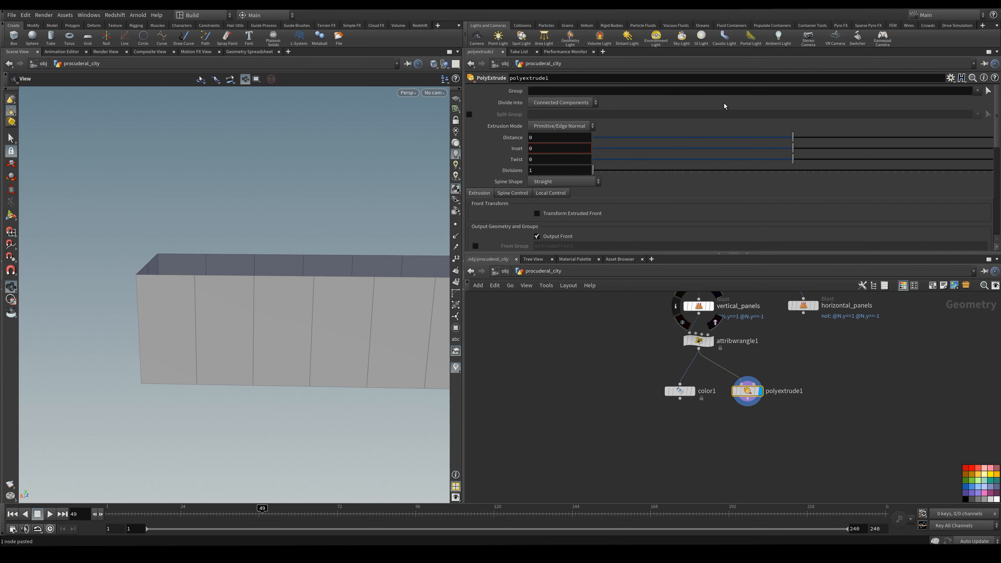
{"action": "left_click", "coordinate": [629, 94]}
{"action": "type", "text": "@glass"}
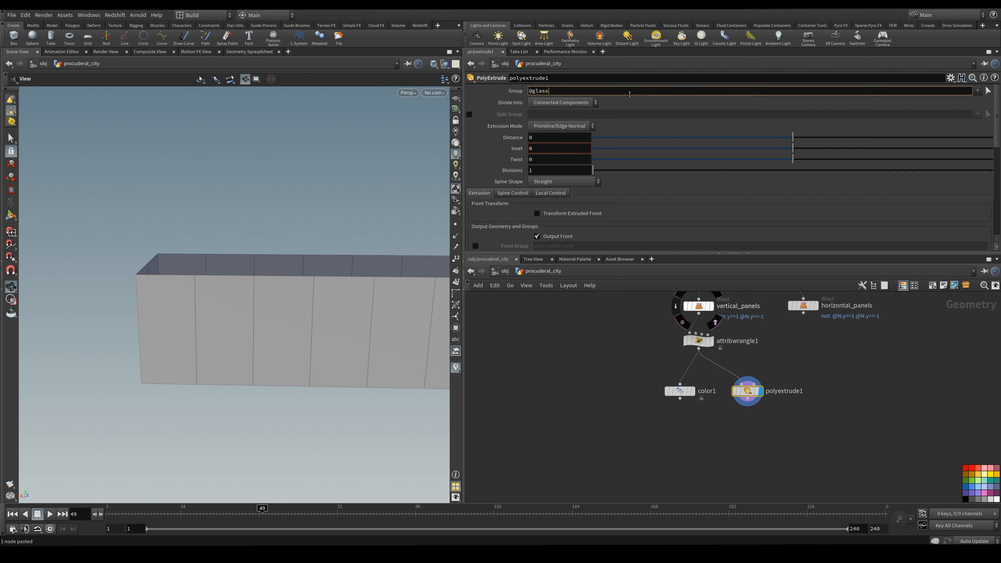
{"action": "type", "text": "==1"}
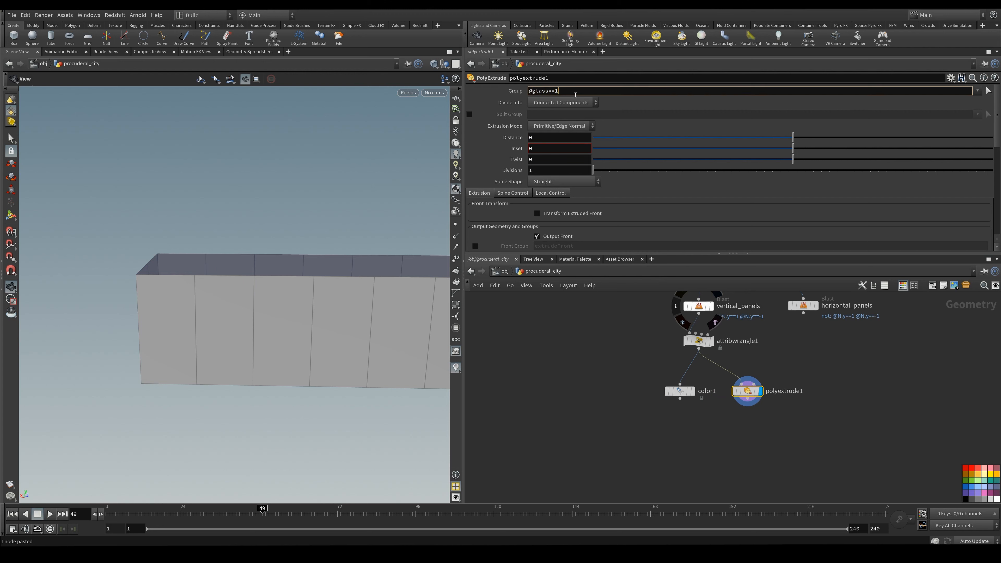